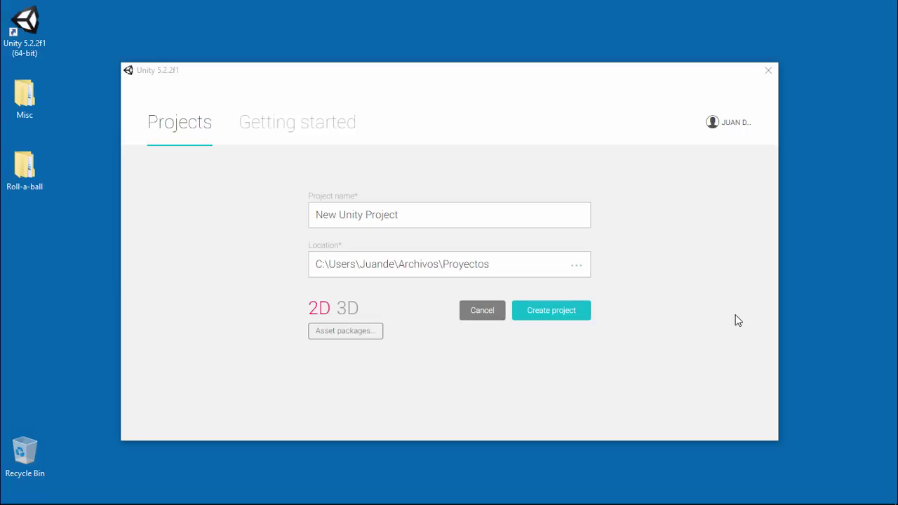
Create a new 3D project named 'rodar la pelota' from the Unity launcher
{"action": "left_click", "coordinate": [737, 320]}
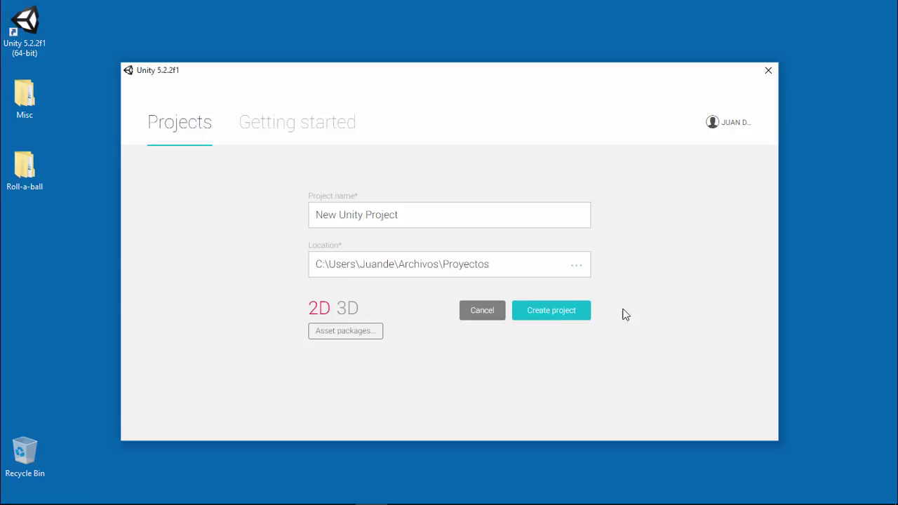
{"action": "left_click_drag", "start_coordinate": [453, 223], "coordinate": [332, 234]}
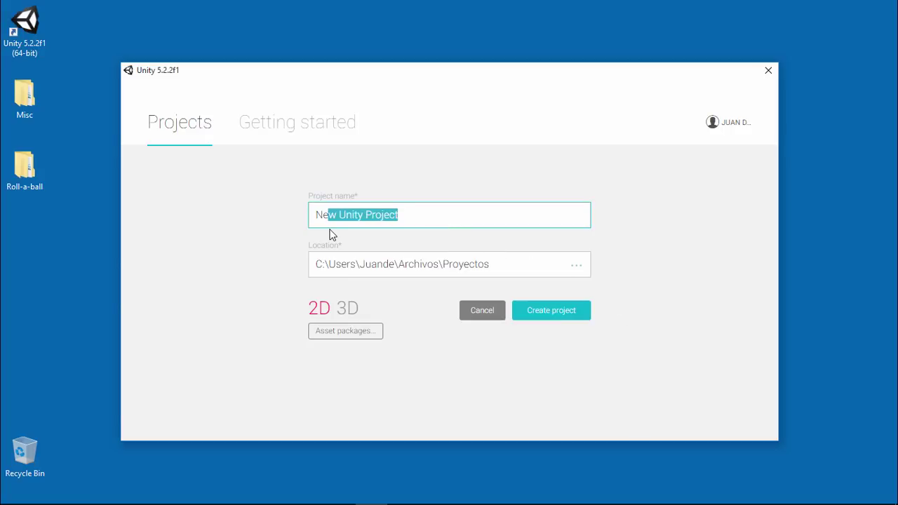
{"action": "key", "text": "BackSpace"}
{"action": "key", "text": "BackSpace"}
{"action": "key", "text": "BackSpace"}
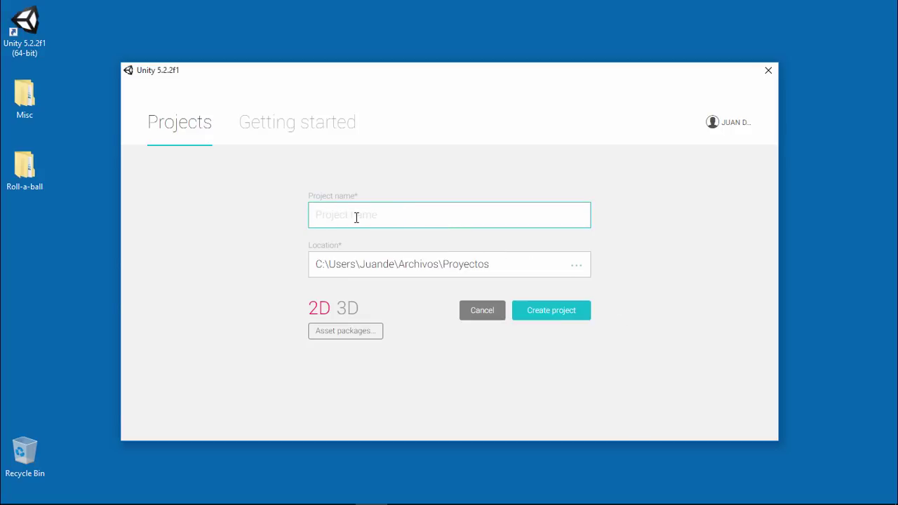
{"action": "type", "text": "rodar "}
{"action": "type", "text": "la pelota"}
{"action": "left_click", "coordinate": [356, 316]}
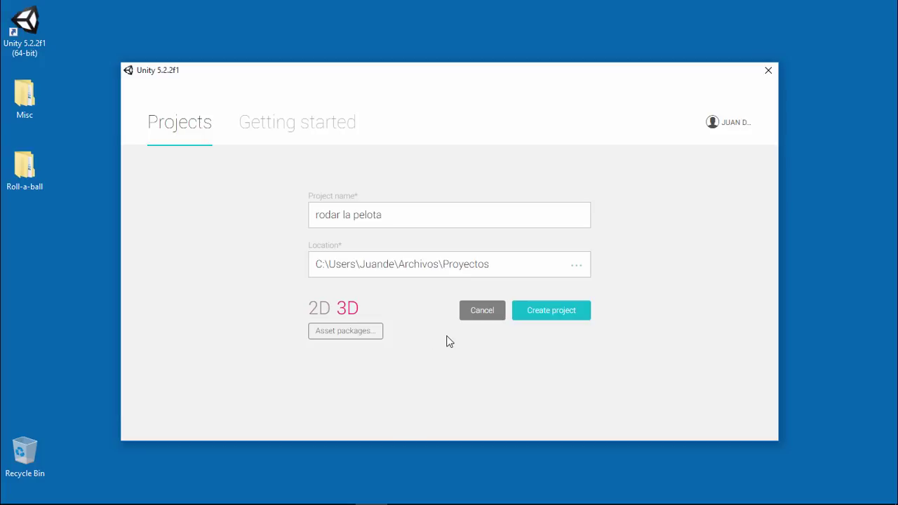
{"action": "left_click", "coordinate": [531, 324]}
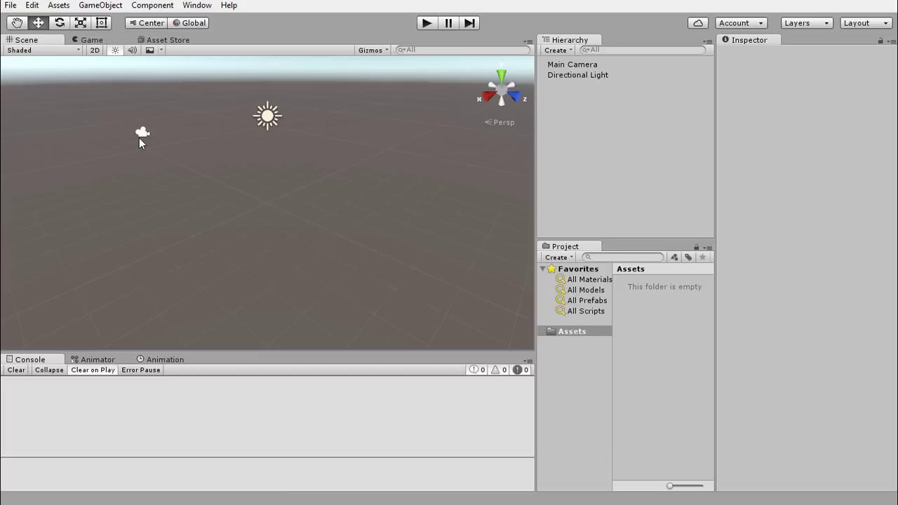
{"action": "left_click", "coordinate": [196, 6]}
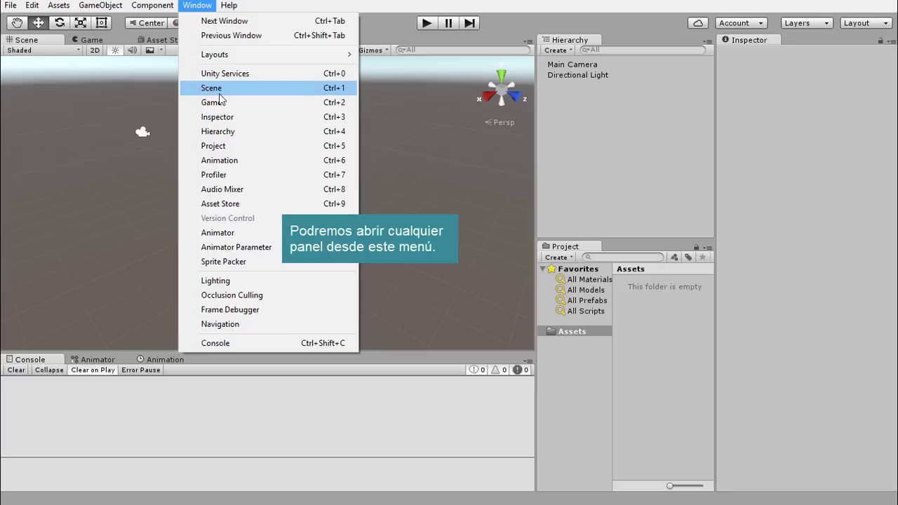
{"action": "left_click", "coordinate": [400, 186]}
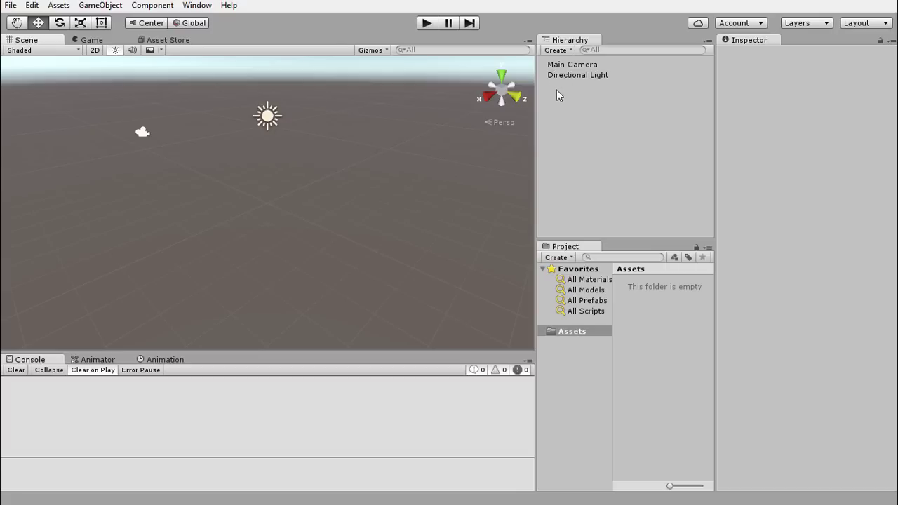
Select and frame the Main Camera, then select the Directional Light to view its settings
{"action": "left_click", "coordinate": [560, 66]}
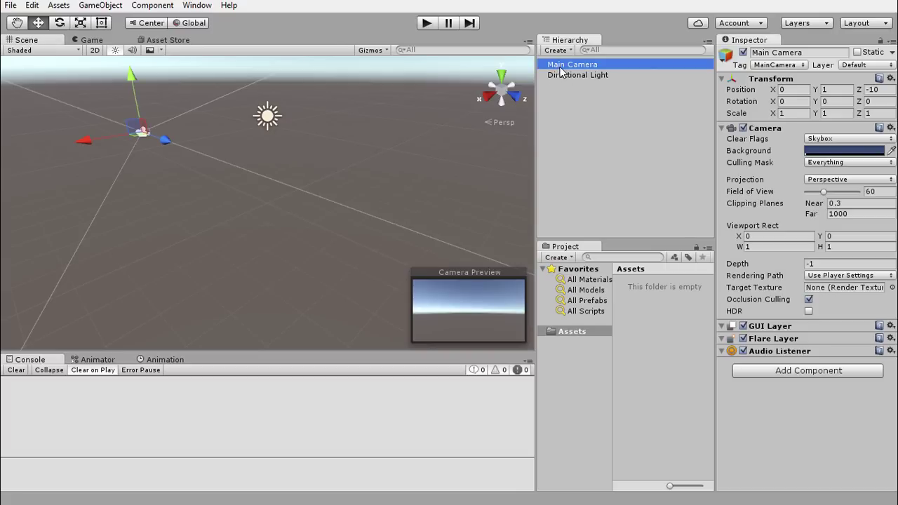
{"action": "key", "text": "f"}
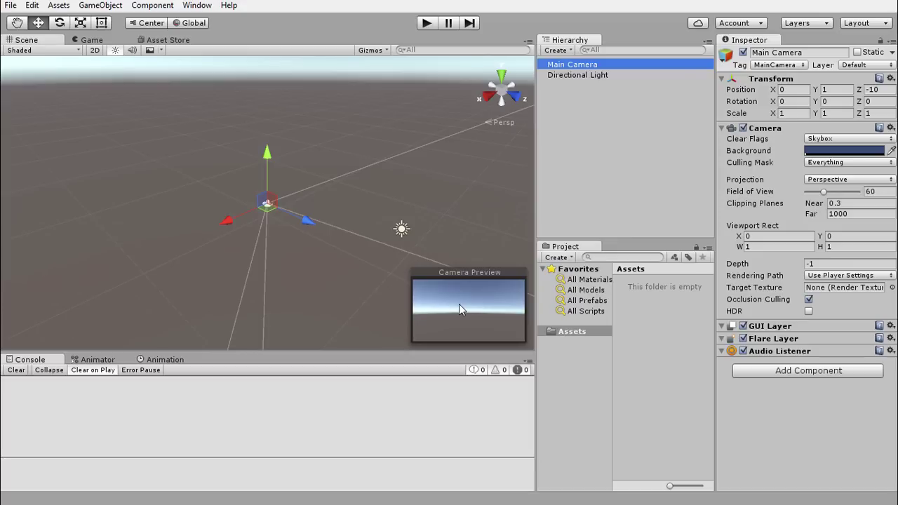
{"action": "left_click", "coordinate": [554, 75]}
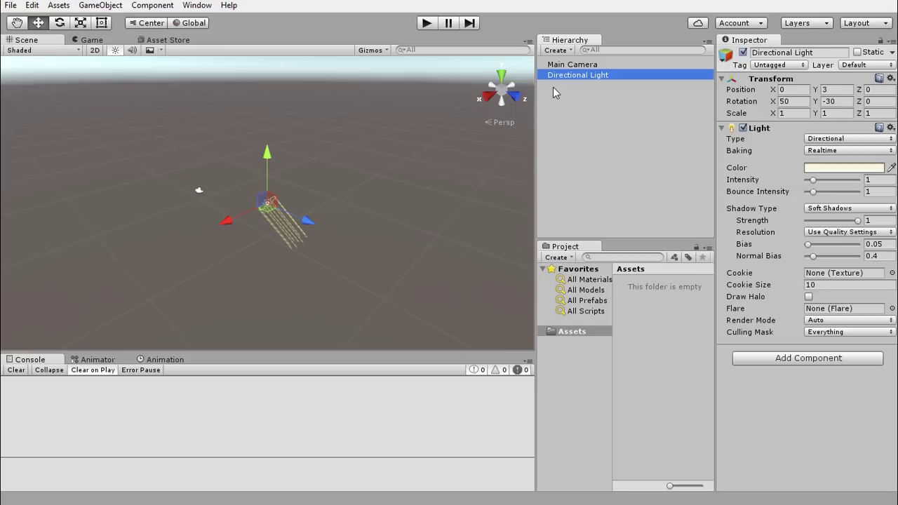
Add a 3D Plane object under the Directional Light in the Hierarchy
{"action": "right_click", "coordinate": [556, 90]}
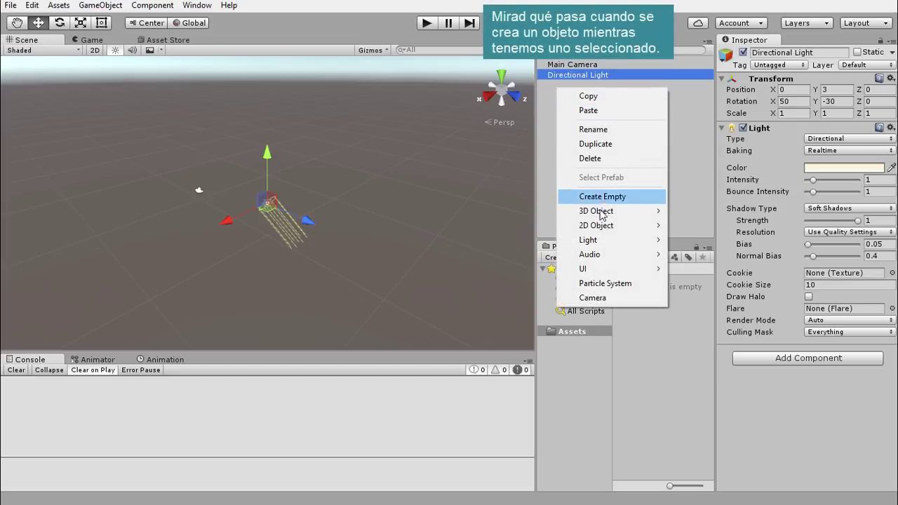
{"action": "mouse_move", "coordinate": [600, 216]}
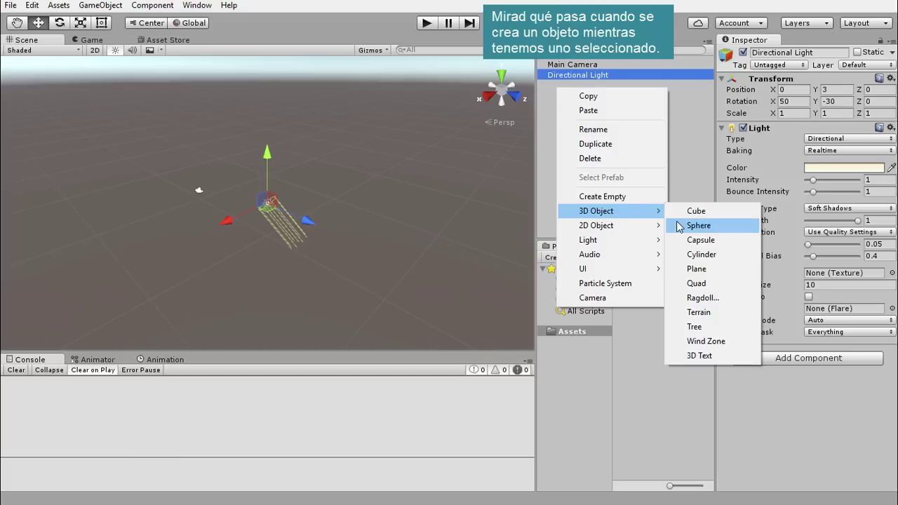
{"action": "left_click", "coordinate": [679, 268]}
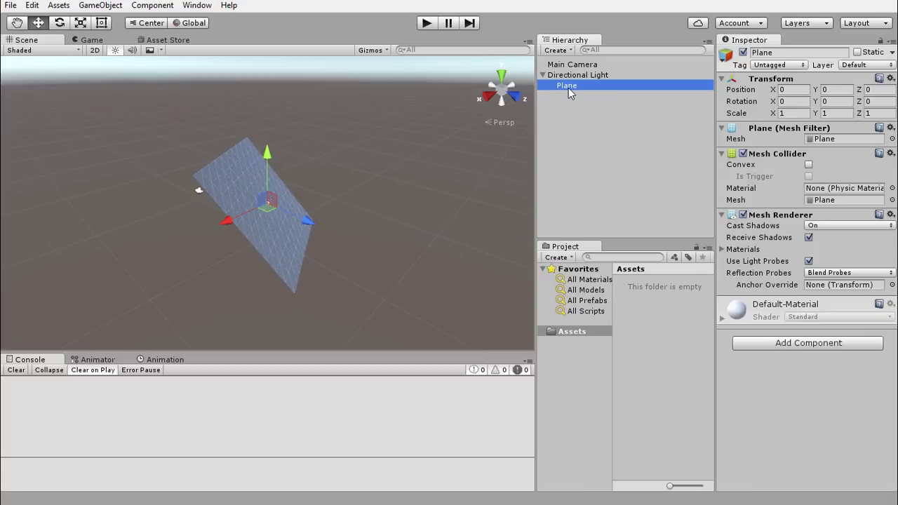
Start renaming the new Plane, then cancel and deselect it
{"action": "right_click", "coordinate": [569, 88]}
{"action": "key", "text": "Escape"}
{"action": "left_click", "coordinate": [569, 91]}
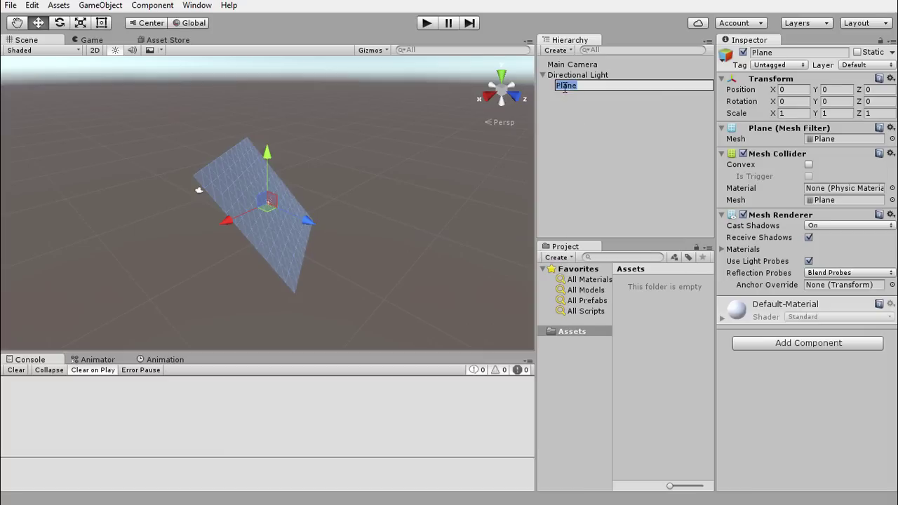
{"action": "right_click", "coordinate": [563, 92]}
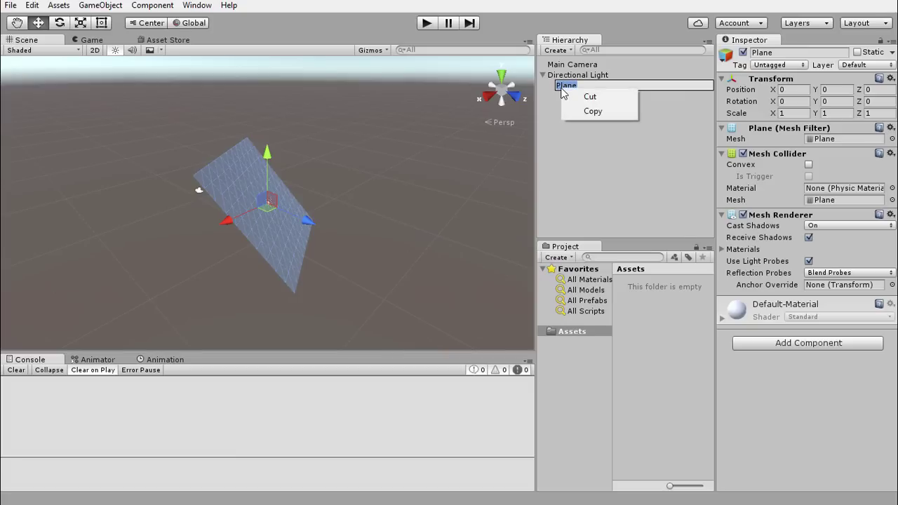
{"action": "left_click", "coordinate": [548, 103]}
{"action": "left_click", "coordinate": [550, 105]}
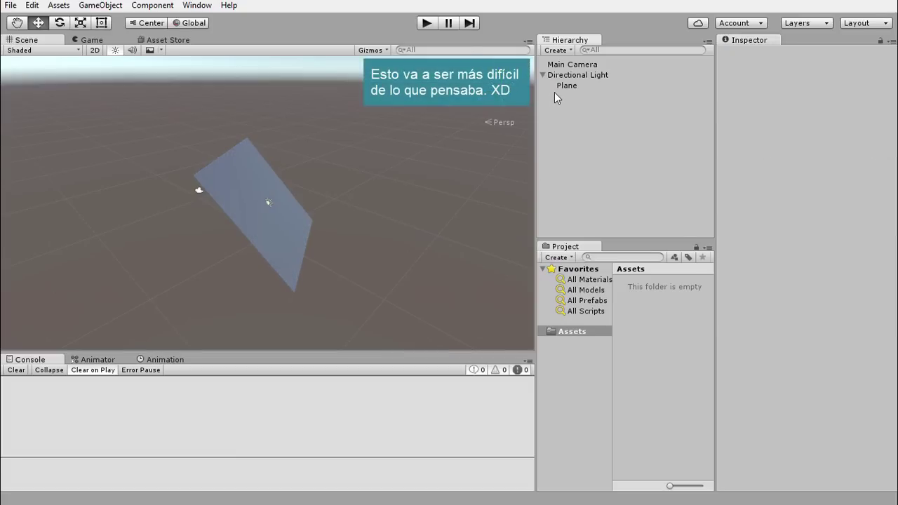
Drag the Plane out from under Directional Light to the Hierarchy's top level
{"action": "right_click", "coordinate": [558, 88]}
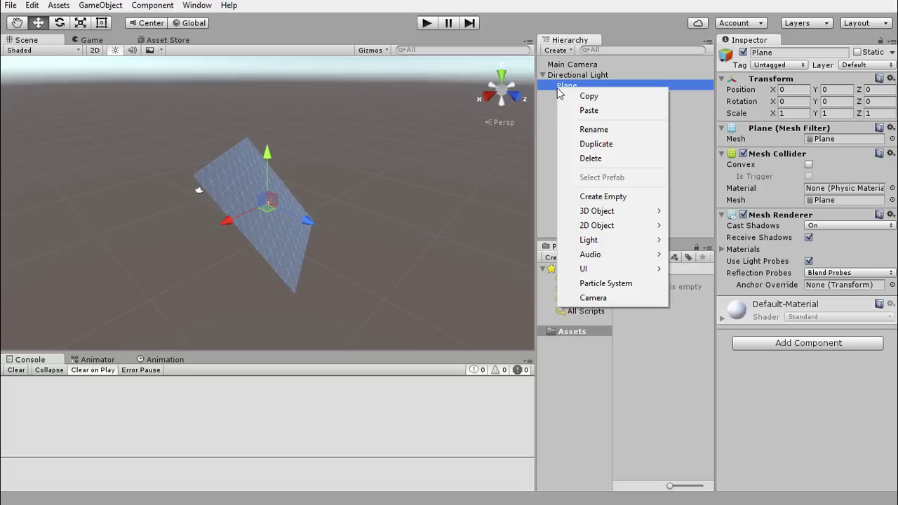
{"action": "left_click", "coordinate": [553, 106]}
{"action": "left_click", "coordinate": [560, 91]}
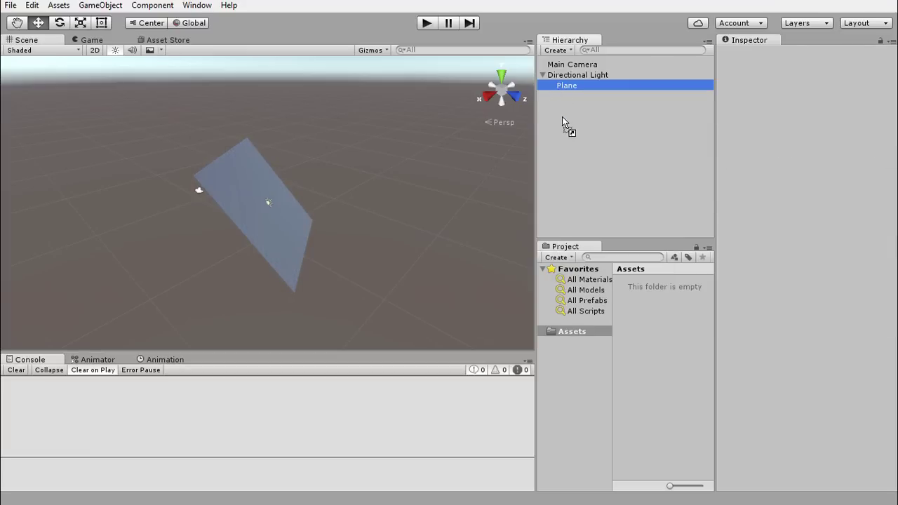
{"action": "left_click_drag", "start_coordinate": [562, 118], "coordinate": [562, 118]}
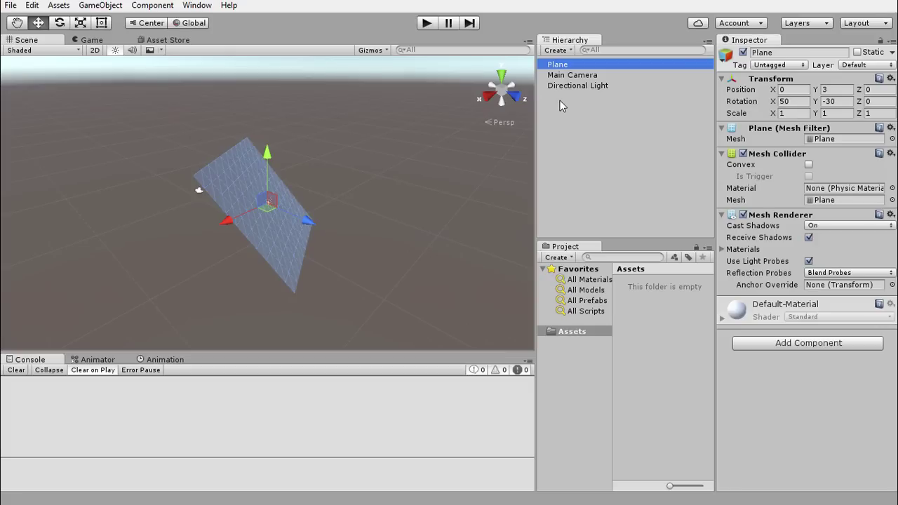
{"action": "left_click", "coordinate": [560, 105]}
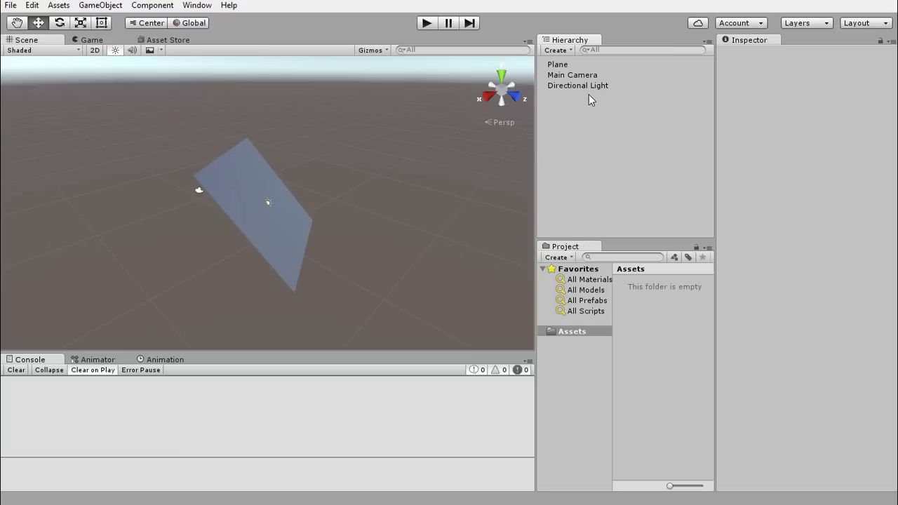
Change the Plane's Hierarchy name from 'Plane' to 'suelo'
{"action": "left_click", "coordinate": [573, 64]}
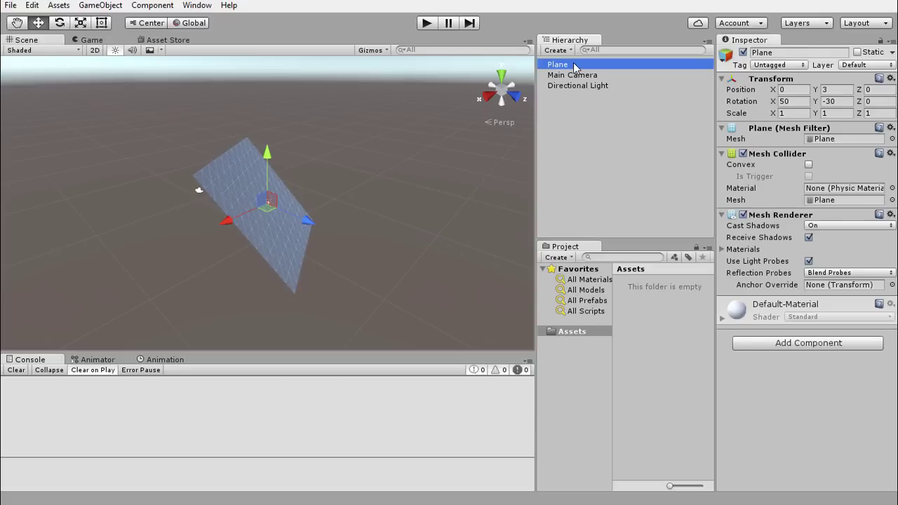
{"action": "left_click", "coordinate": [574, 65]}
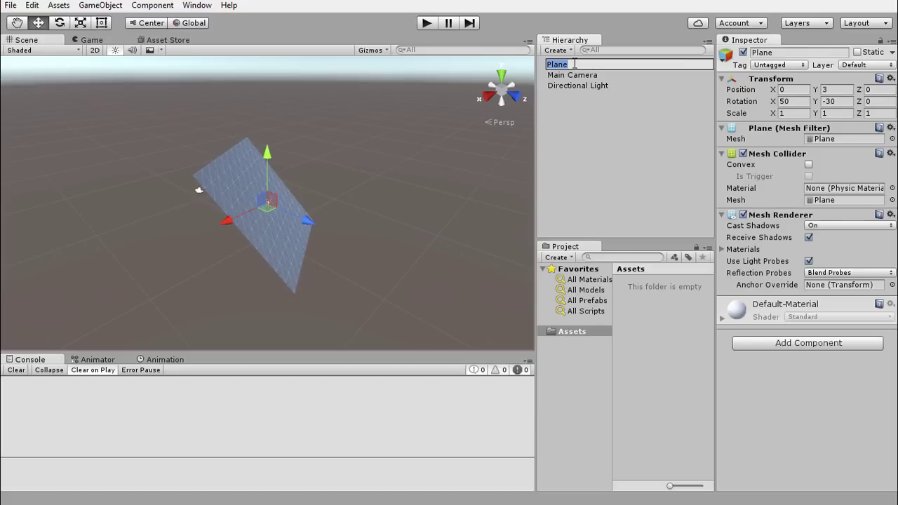
{"action": "key", "text": "BackSpace"}
{"action": "type", "text": "s"}
{"action": "type", "text": "uelo"}
{"action": "key", "text": "Return"}
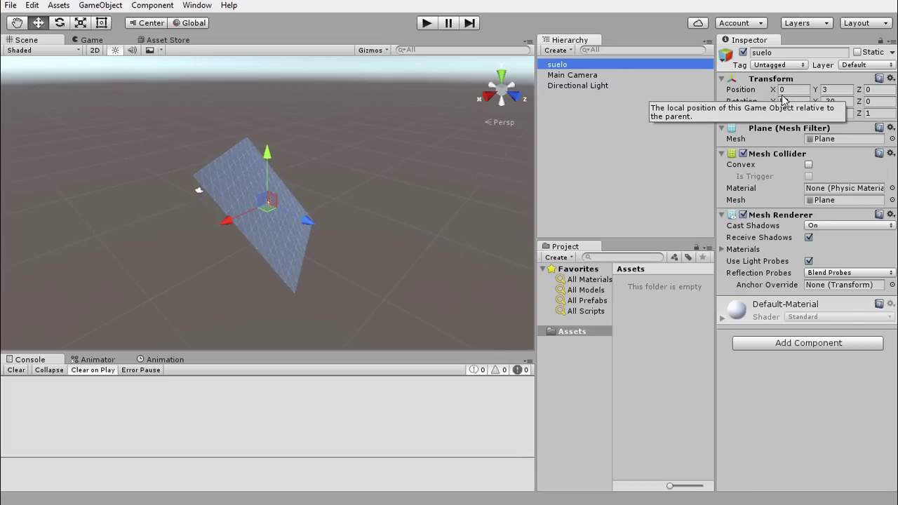
Reset suelo's Transform to rotation 0, 0, 0 at the origin and zoom in on it
{"action": "left_click", "coordinate": [892, 79]}
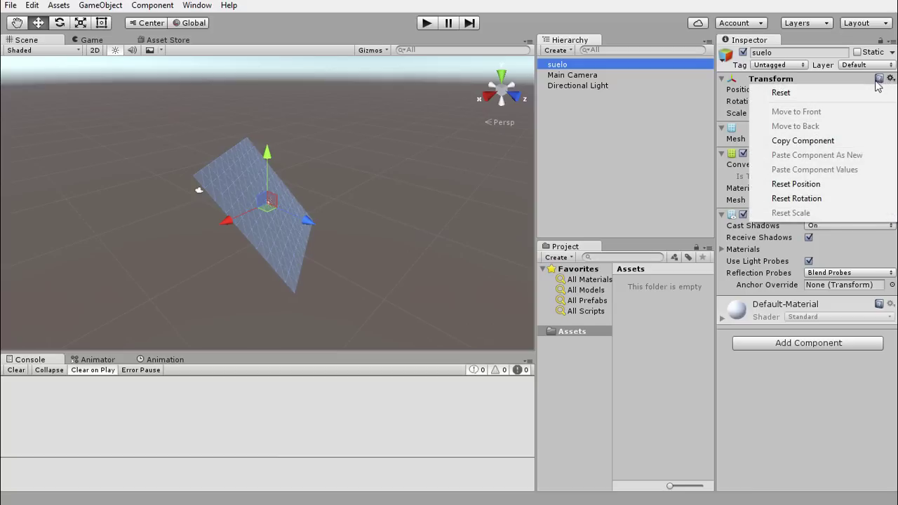
{"action": "left_click", "coordinate": [808, 92]}
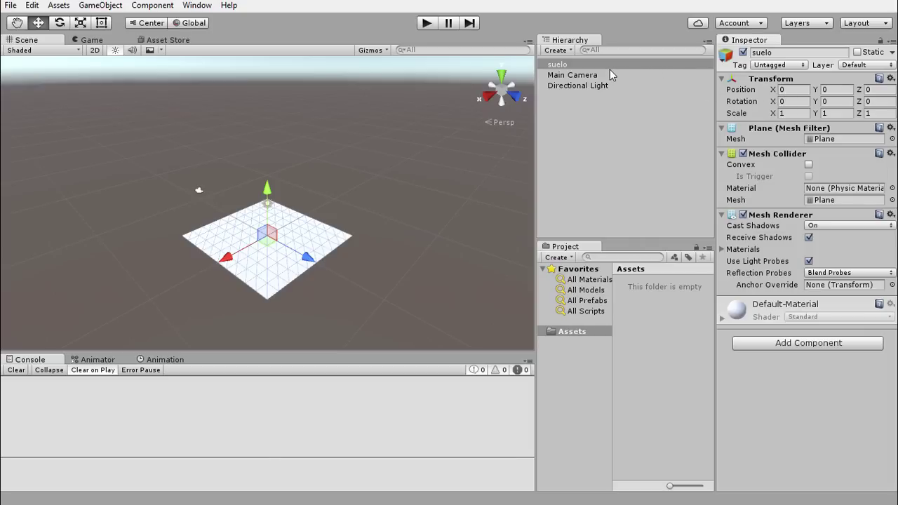
{"action": "double_click", "coordinate": [558, 65]}
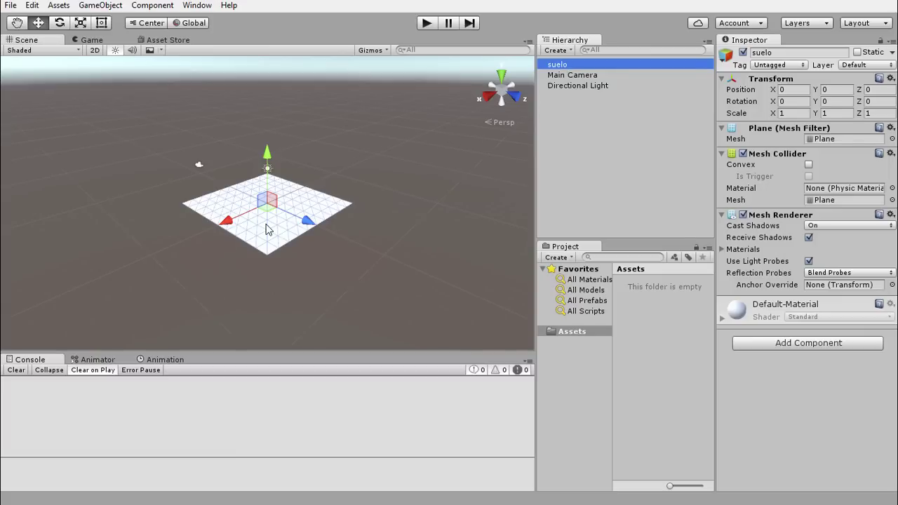
{"action": "scroll", "coordinate": [267, 228], "scroll_direction": "up", "scroll_amount": 1}
{"action": "scroll", "coordinate": [267, 228], "scroll_direction": "up", "scroll_amount": 2}
{"action": "scroll", "coordinate": [267, 228], "scroll_direction": "up", "scroll_amount": 2}
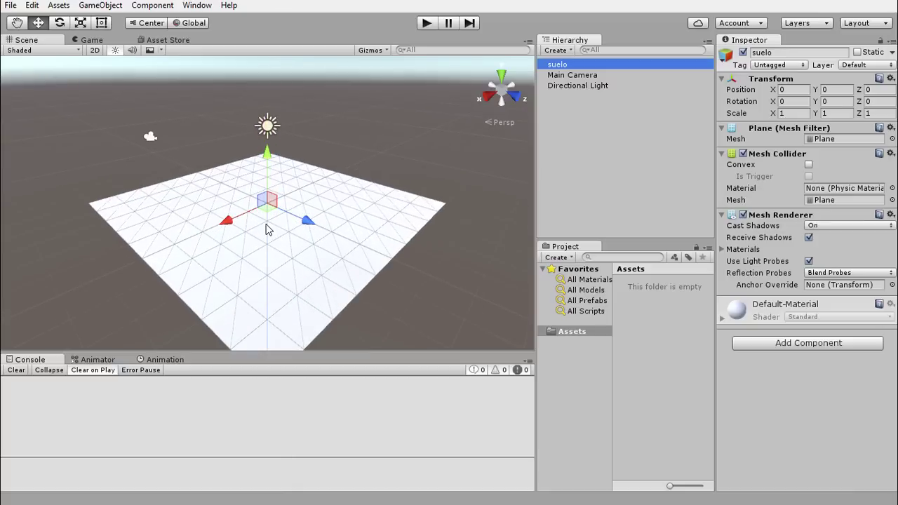
{"action": "scroll", "coordinate": [267, 228], "scroll_direction": "up", "scroll_amount": 2}
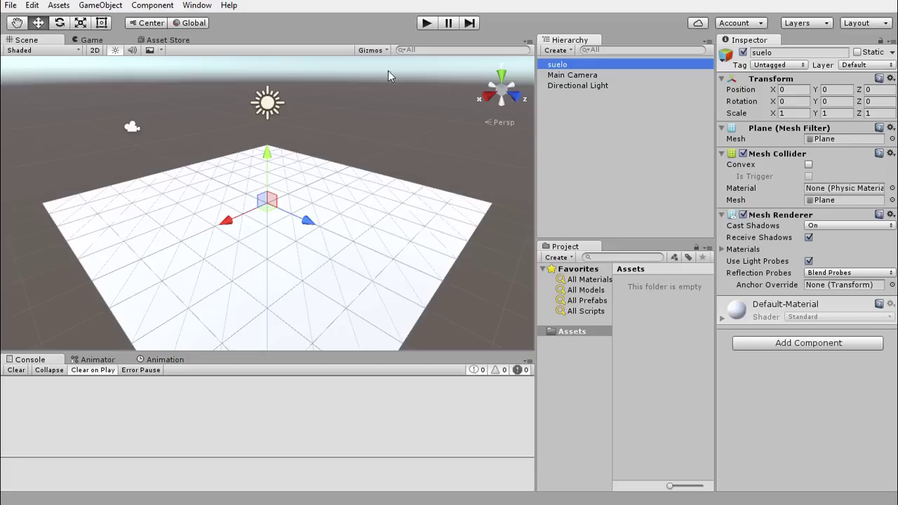
Turn off Show Grid in the Scene view's Gizmos menu
{"action": "left_click", "coordinate": [363, 49]}
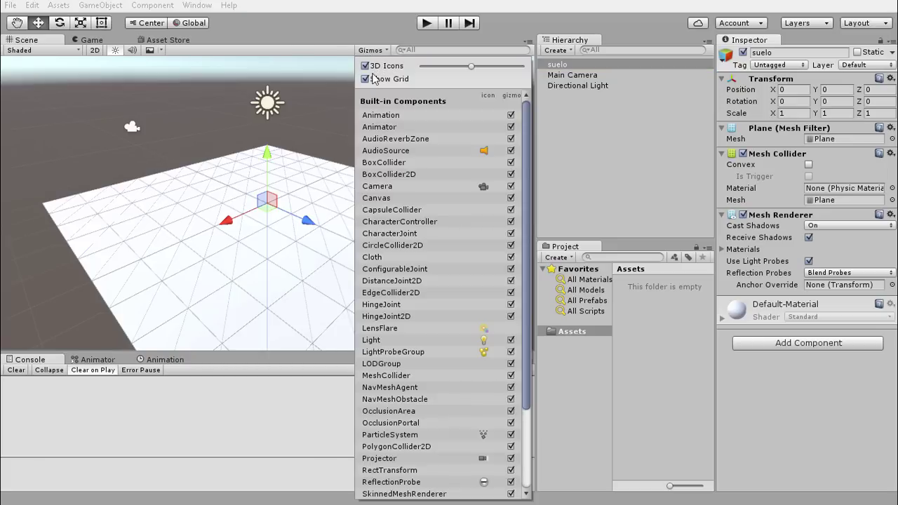
{"action": "left_click", "coordinate": [368, 78]}
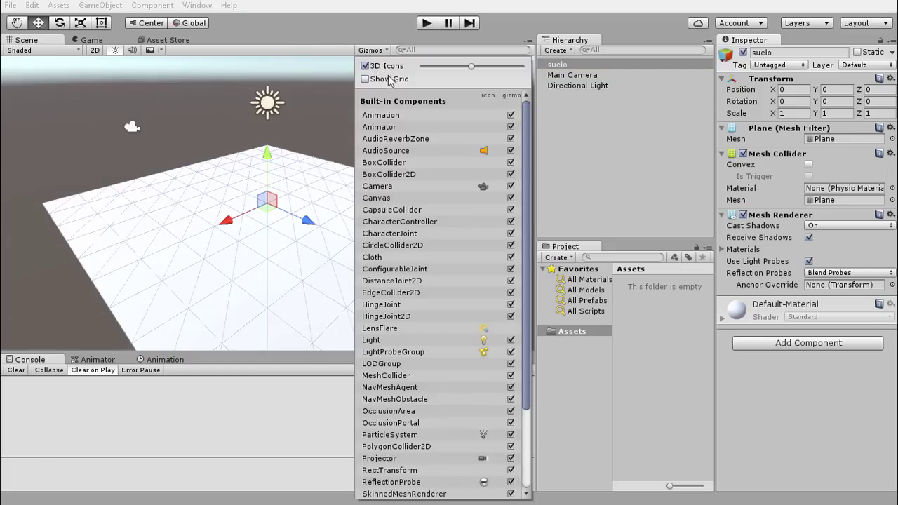
{"action": "left_click", "coordinate": [337, 77]}
{"action": "left_click", "coordinate": [338, 75]}
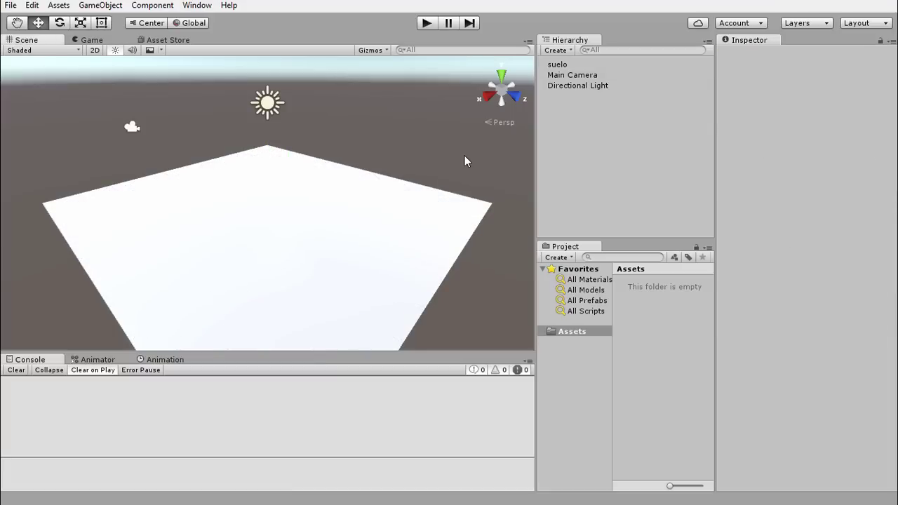
Set suelo's Transform Scale X and Z to 2, giving scale 2, 1, 2
{"action": "left_click", "coordinate": [556, 64]}
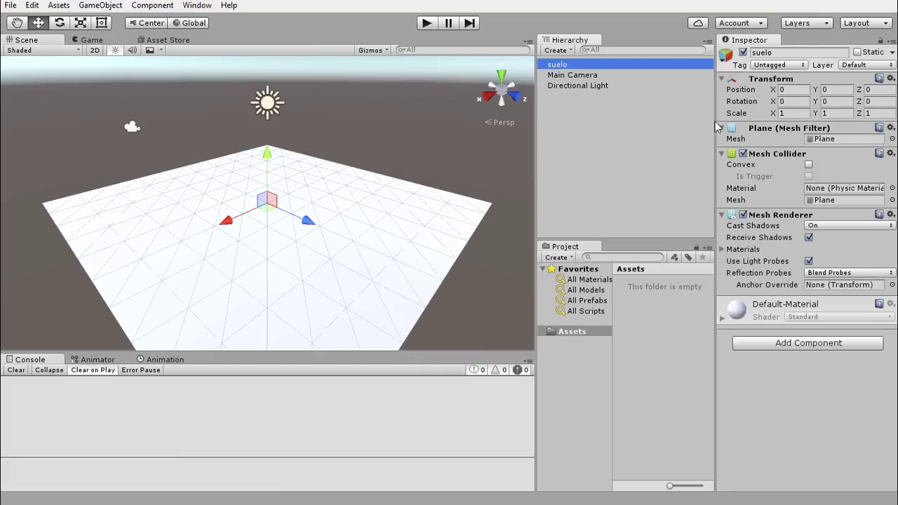
{"action": "left_click", "coordinate": [786, 115]}
{"action": "left_click", "coordinate": [787, 117]}
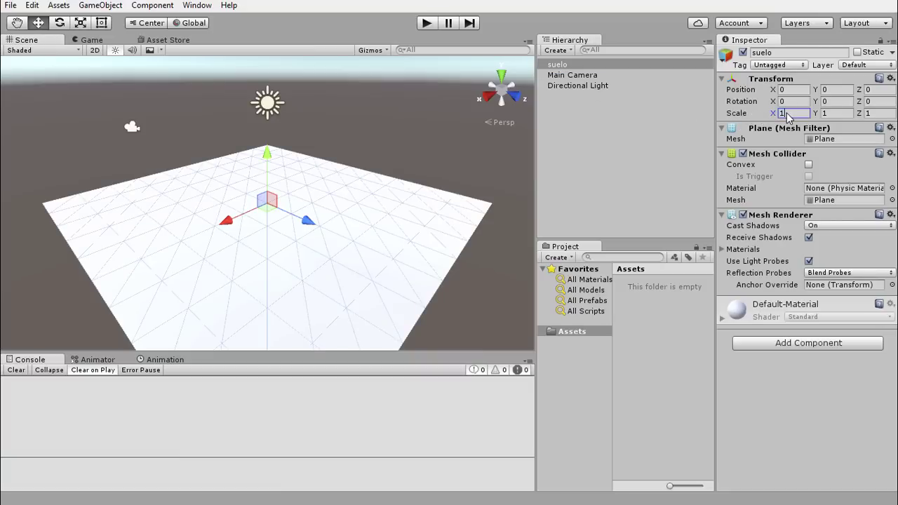
{"action": "left_click", "coordinate": [778, 117]}
{"action": "type", "text": "2"}
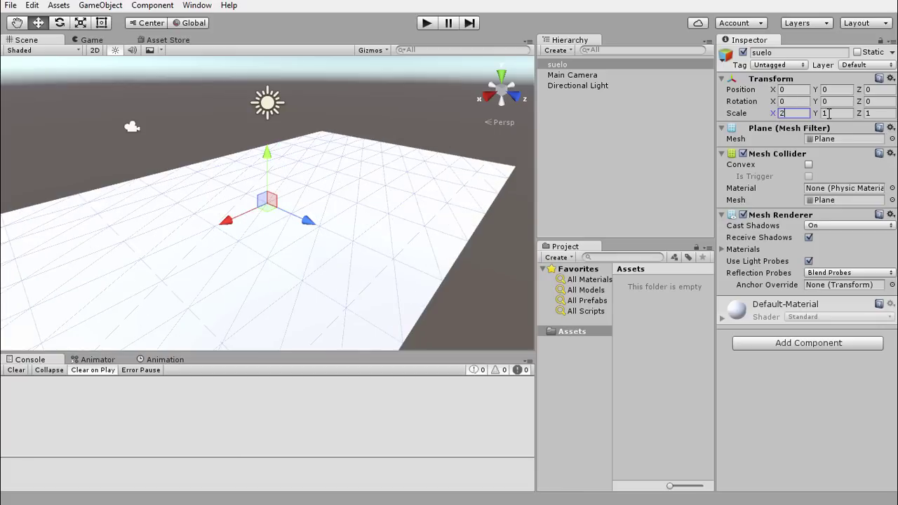
{"action": "left_click", "coordinate": [829, 114]}
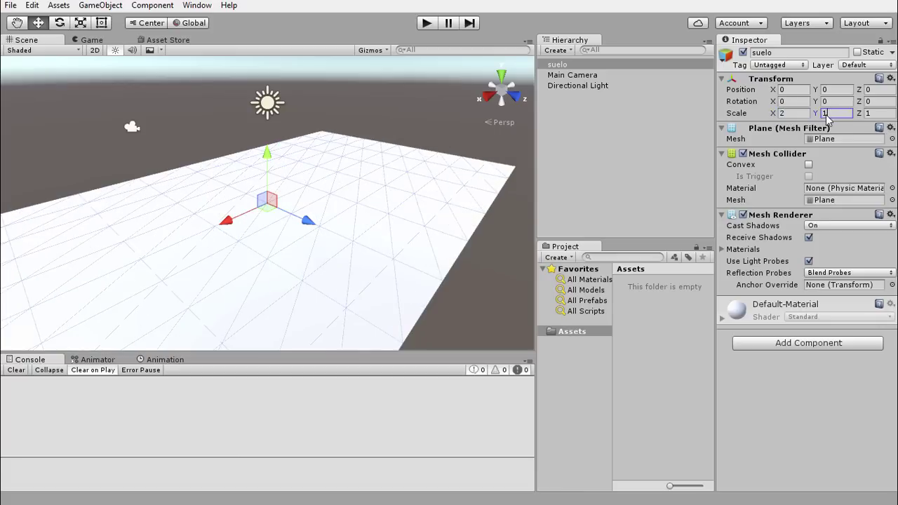
{"action": "left_click", "coordinate": [871, 115]}
{"action": "type", "text": "2"}
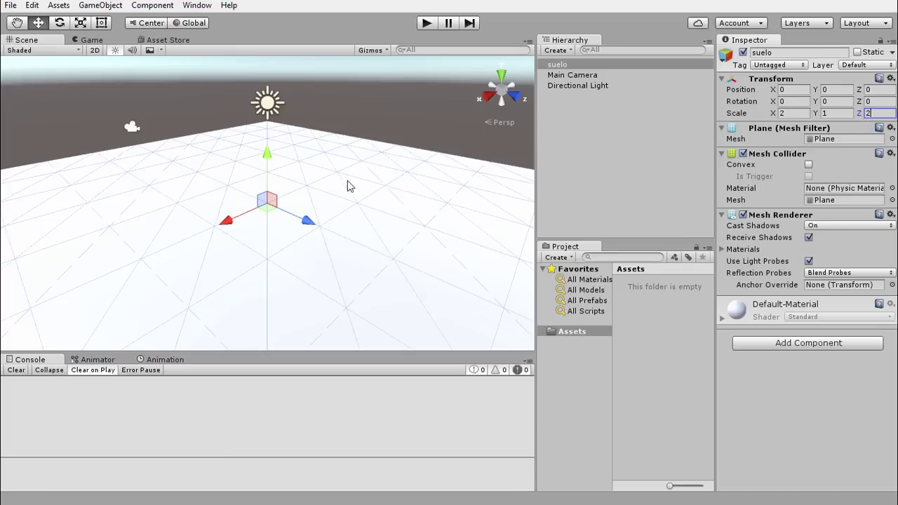
{"action": "scroll", "coordinate": [316, 209], "scroll_direction": "up", "scroll_amount": 3}
{"action": "scroll", "coordinate": [316, 208], "scroll_direction": "down", "scroll_amount": 2}
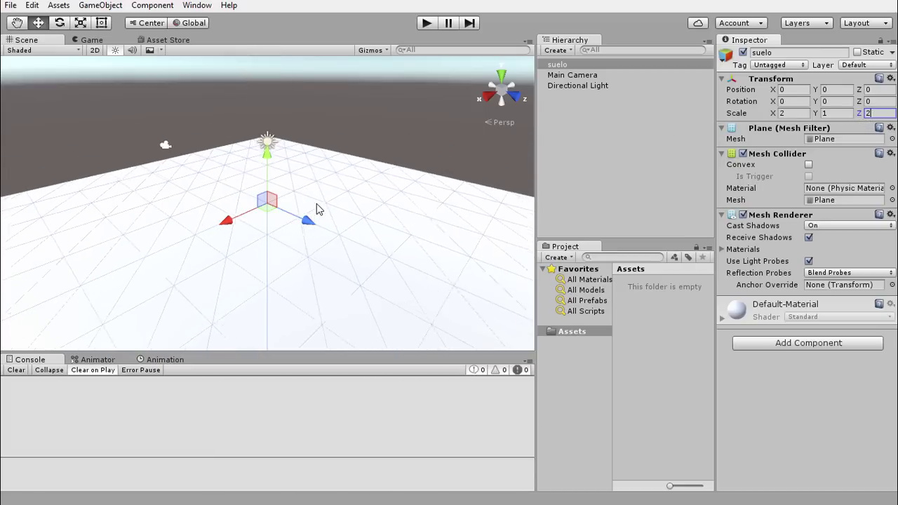
{"action": "scroll", "coordinate": [316, 208], "scroll_direction": "down", "scroll_amount": 2}
{"action": "scroll", "coordinate": [316, 209], "scroll_direction": "down", "scroll_amount": 2}
{"action": "scroll", "coordinate": [316, 208], "scroll_direction": "down", "scroll_amount": 1}
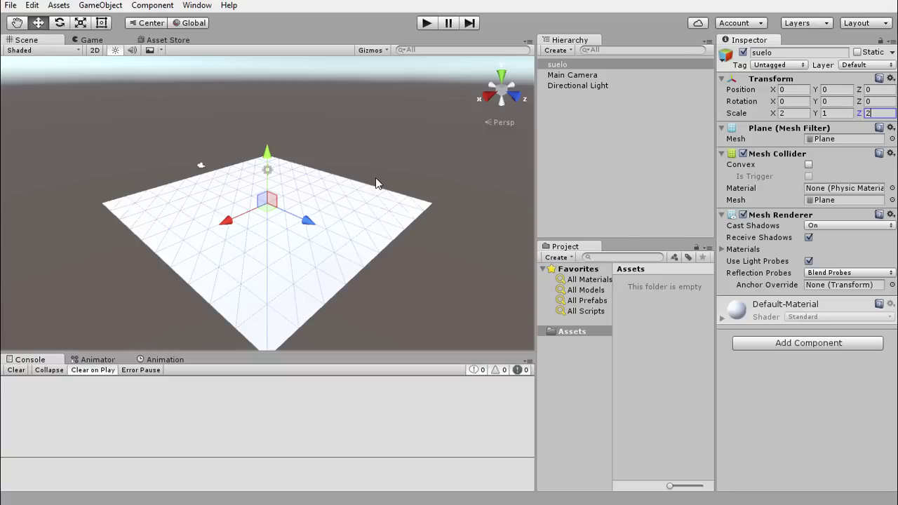
{"action": "left_click", "coordinate": [81, 25]}
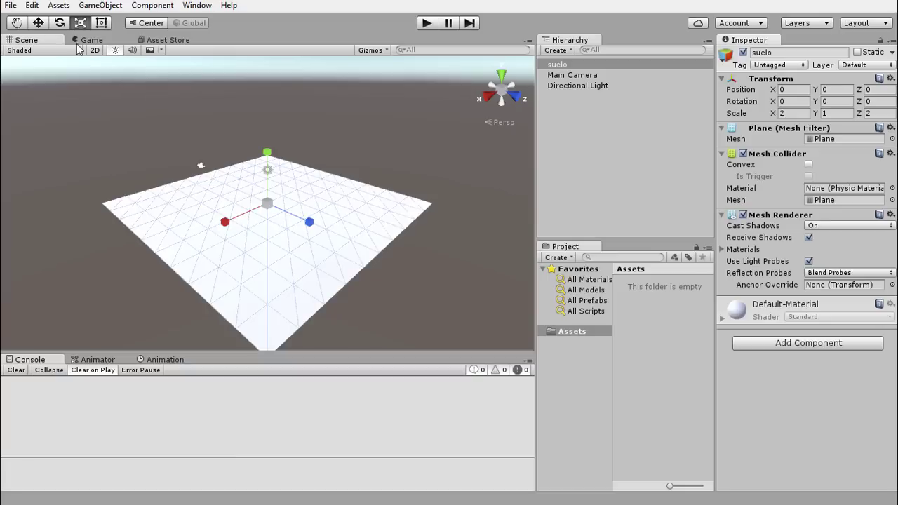
{"action": "left_click", "coordinate": [38, 23]}
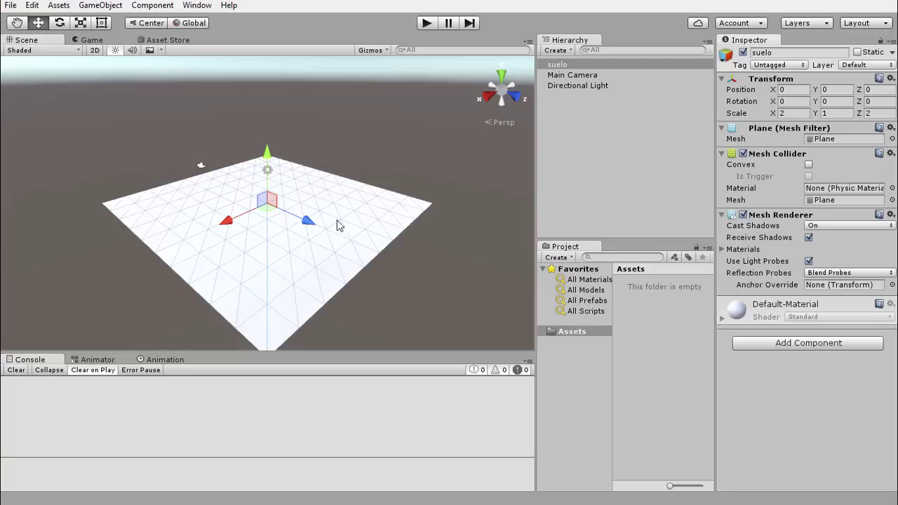
{"action": "left_click", "coordinate": [560, 116]}
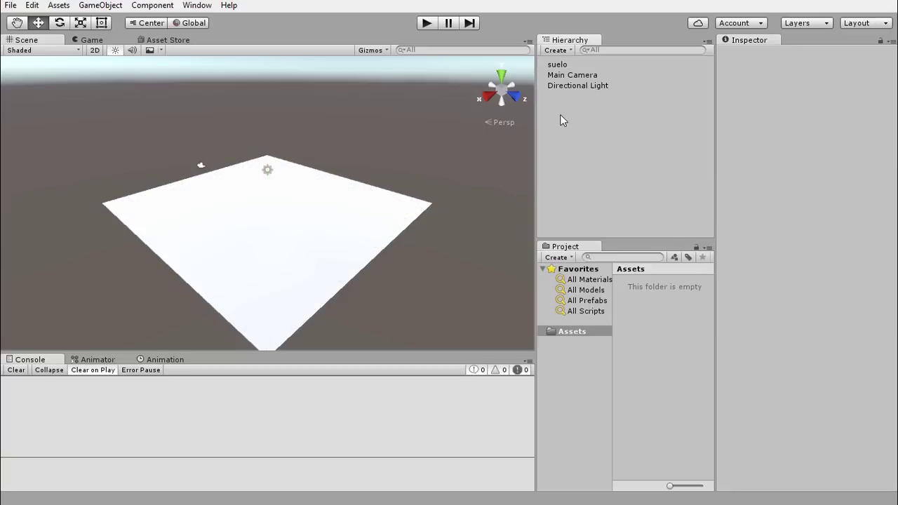
Add a 3D Sphere object to the scene
{"action": "right_click", "coordinate": [562, 121]}
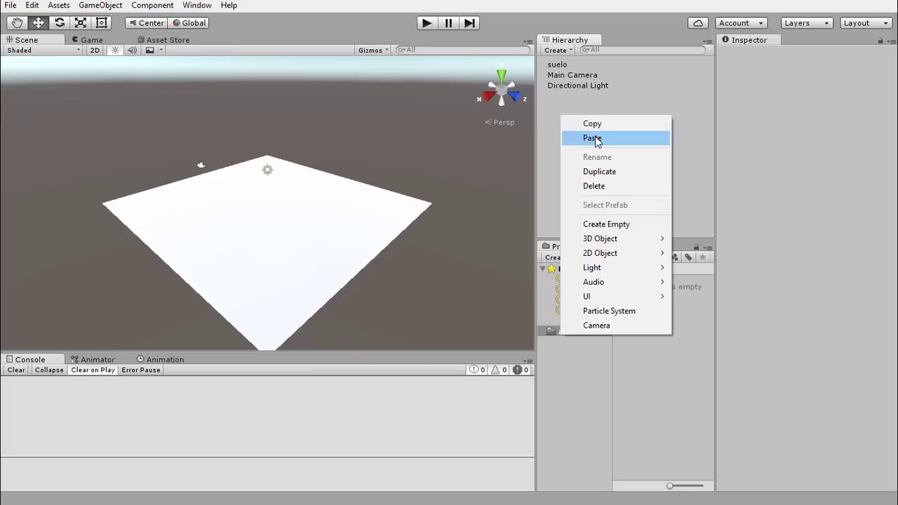
{"action": "mouse_move", "coordinate": [624, 238]}
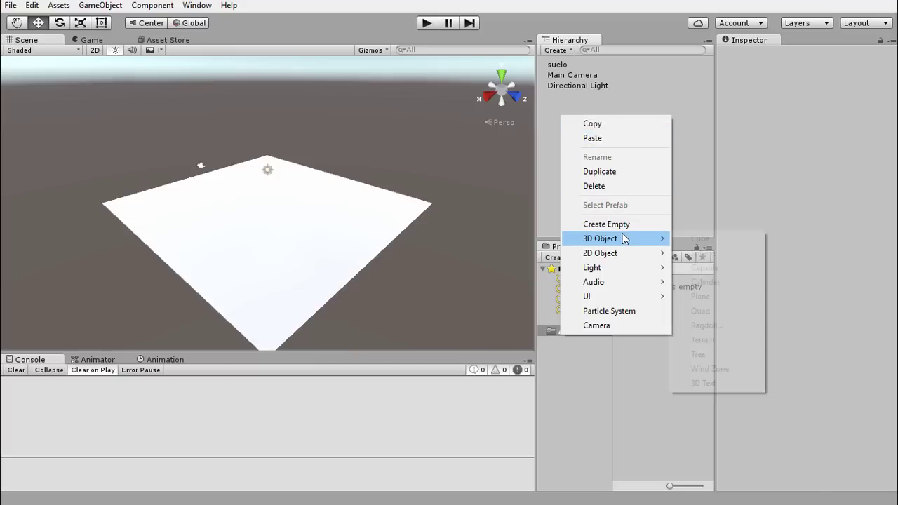
{"action": "left_click", "coordinate": [708, 253]}
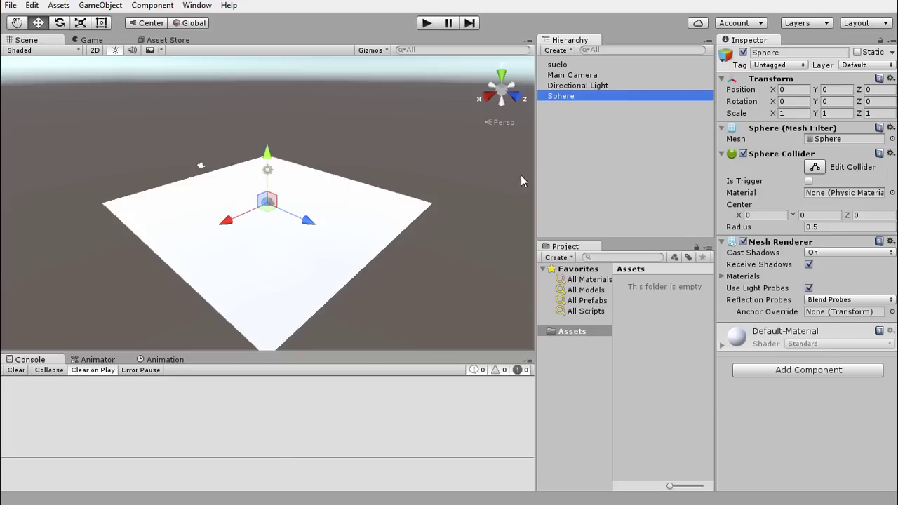
Rename the sphere to 'jugador' and frame it in the Scene view
{"action": "left_click", "coordinate": [554, 96]}
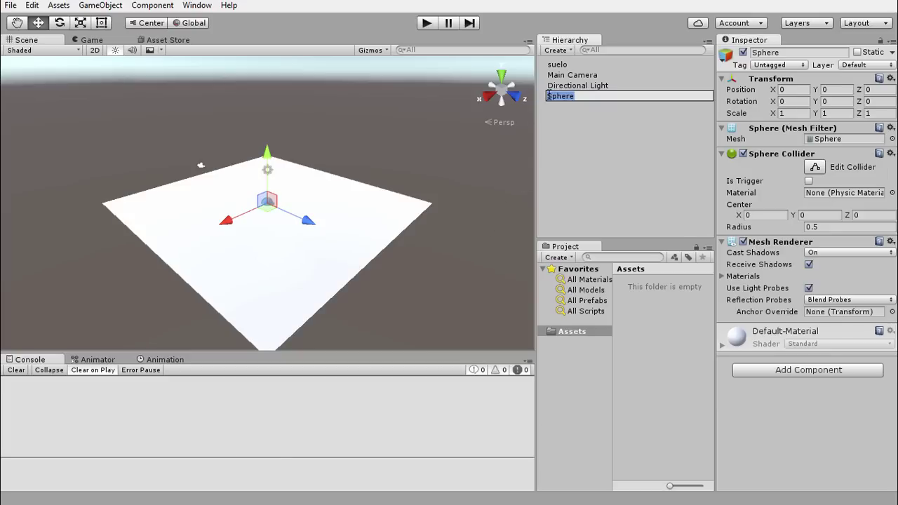
{"action": "key", "text": "BackSpace"}
{"action": "type", "text": "jugador"}
{"action": "key", "text": "Return"}
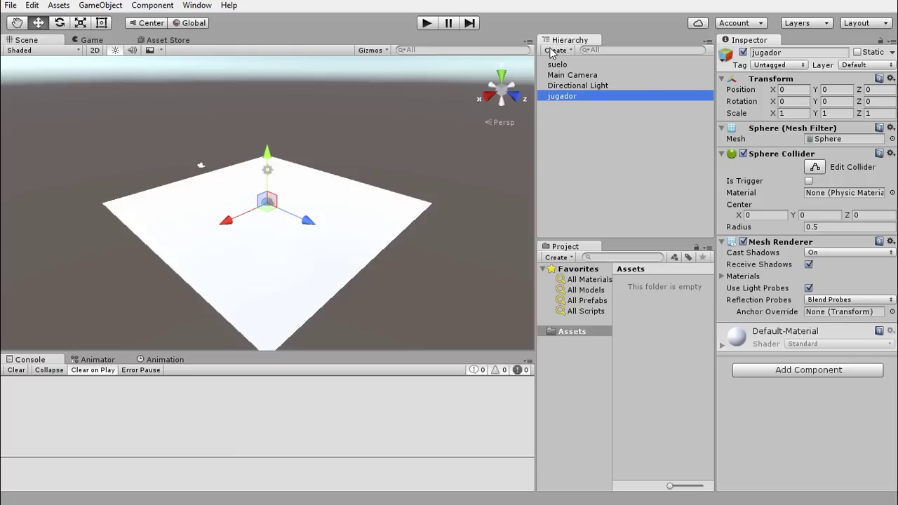
{"action": "double_click", "coordinate": [567, 96]}
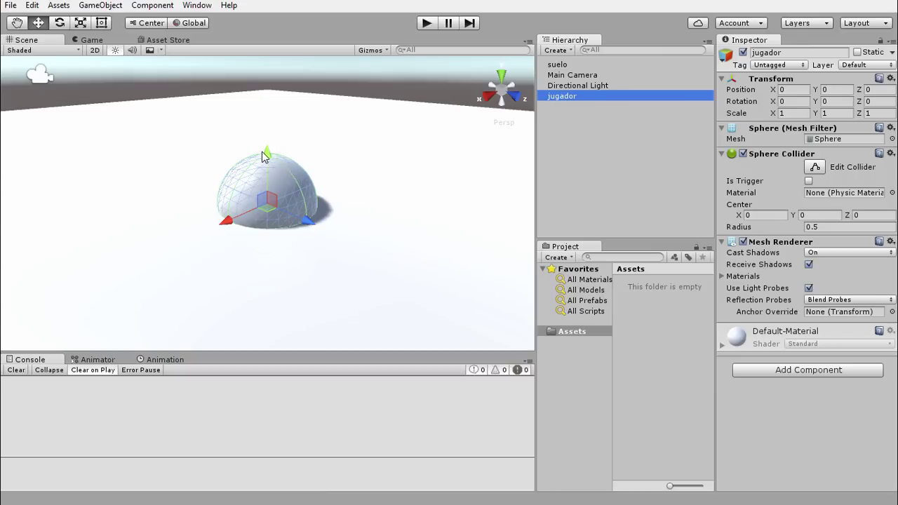
Lift the jugador sphere and set its Transform Position Y to 0.5
{"action": "mouse_move", "coordinate": [266, 151]}
{"action": "left_mouse_down"}
{"action": "mouse_move", "coordinate": [268, 108]}
{"action": "mouse_move", "coordinate": [268, 118]}
{"action": "left_mouse_up"}
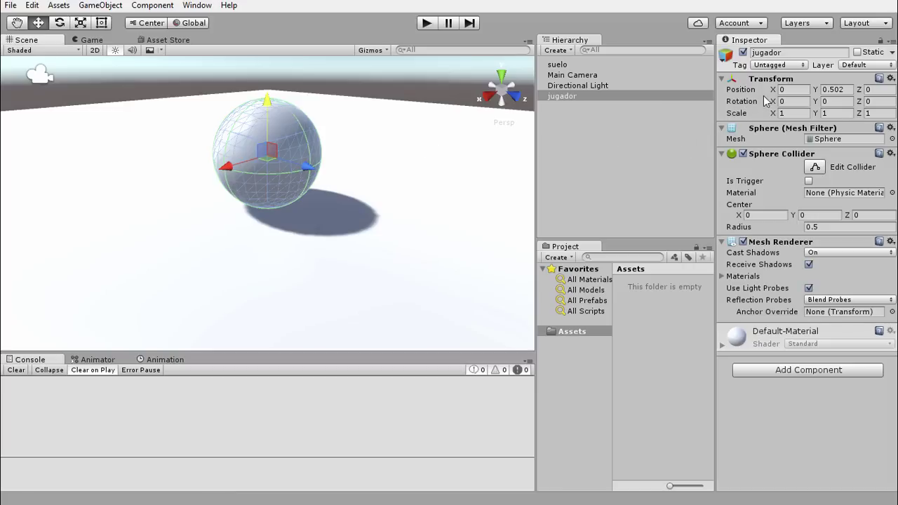
{"action": "left_click", "coordinate": [830, 91]}
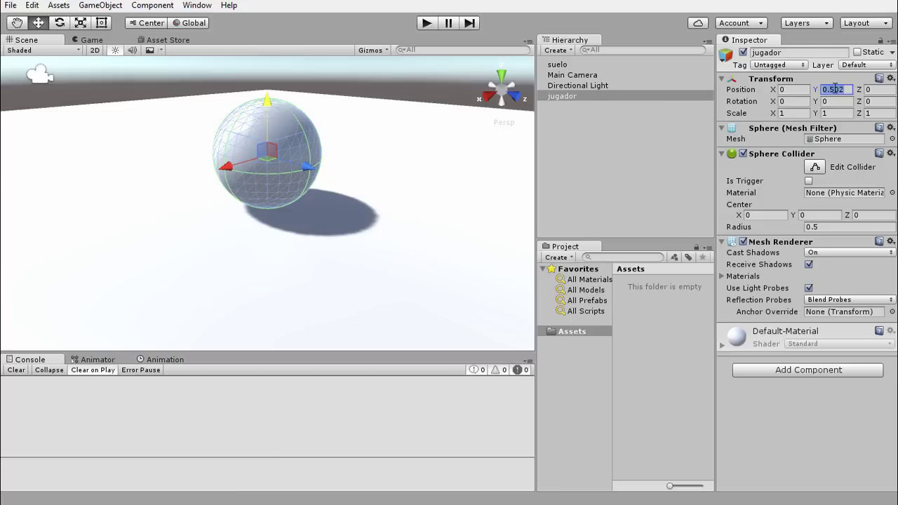
{"action": "type", "text": "0.5"}
{"action": "key", "text": "Return"}
Create a new Standard material asset named 'suelo' in the Assets folder
{"action": "left_click", "coordinate": [577, 341]}
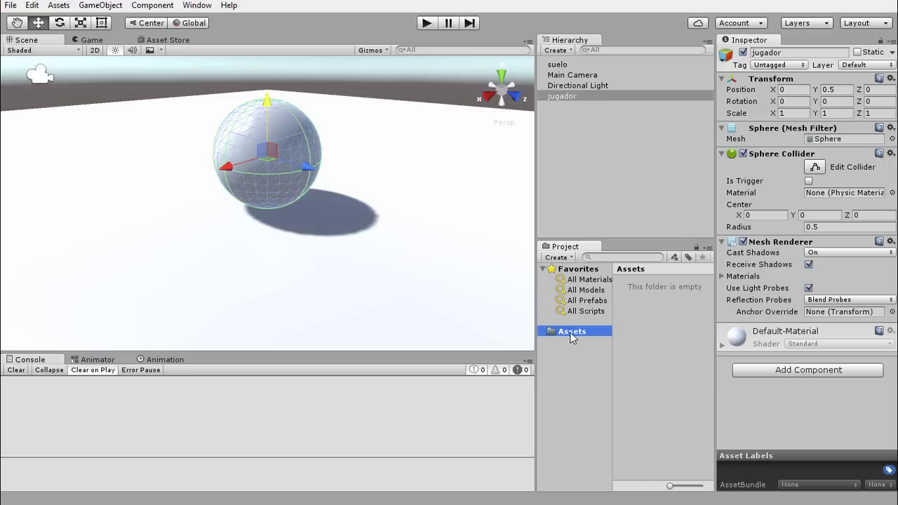
{"action": "right_click", "coordinate": [572, 338]}
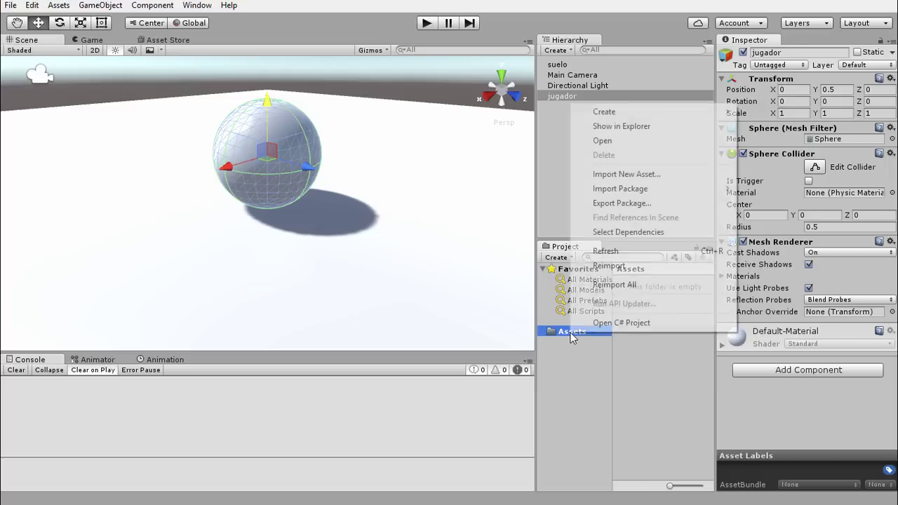
{"action": "key", "text": "Escape"}
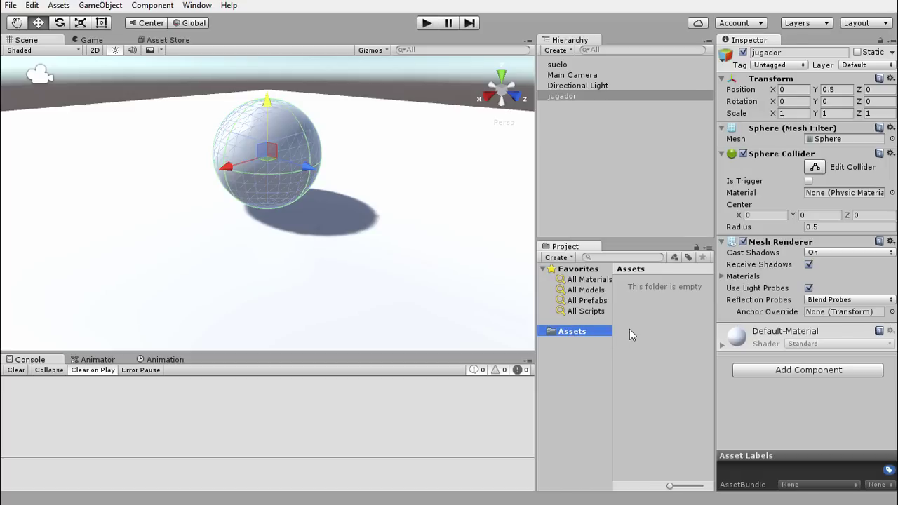
{"action": "left_click", "coordinate": [630, 334]}
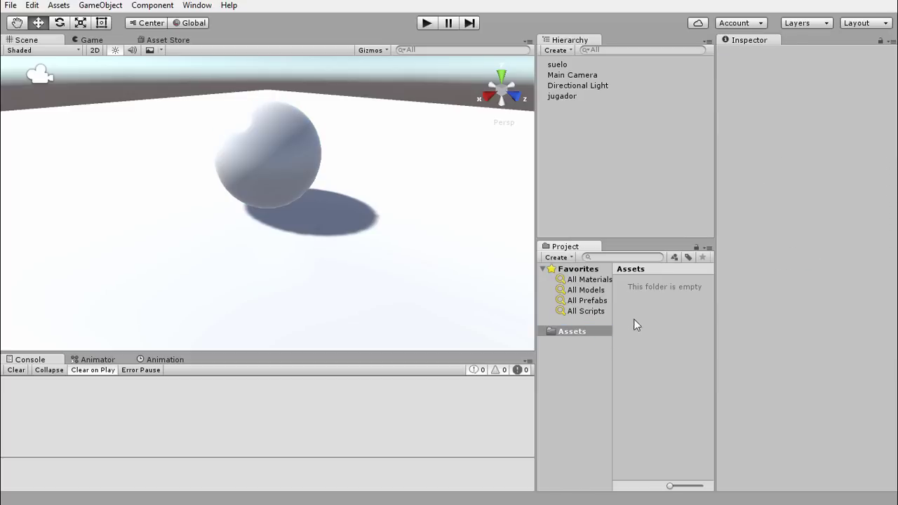
{"action": "right_click", "coordinate": [643, 290]}
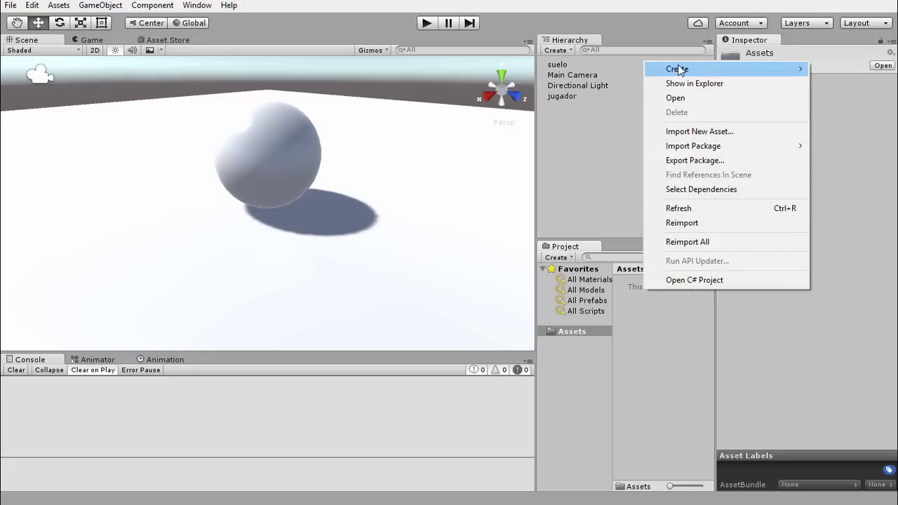
{"action": "mouse_move", "coordinate": [679, 69]}
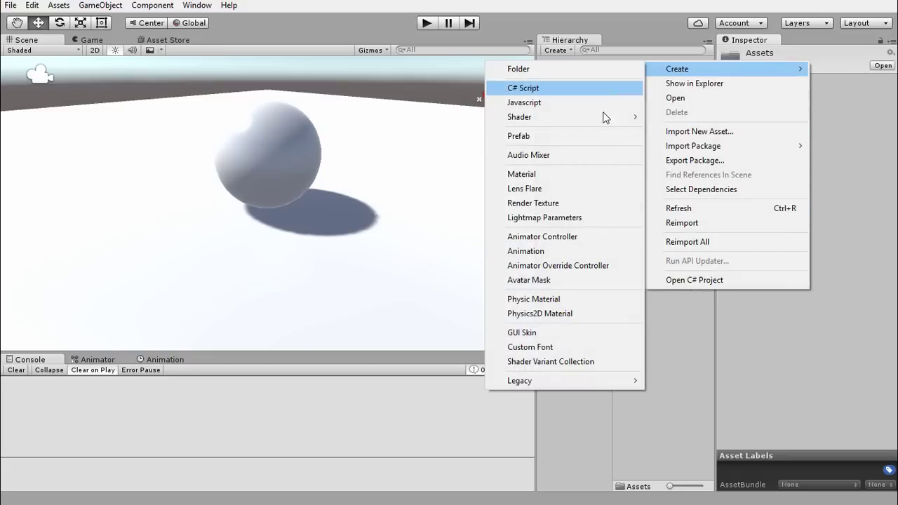
{"action": "left_click", "coordinate": [574, 179]}
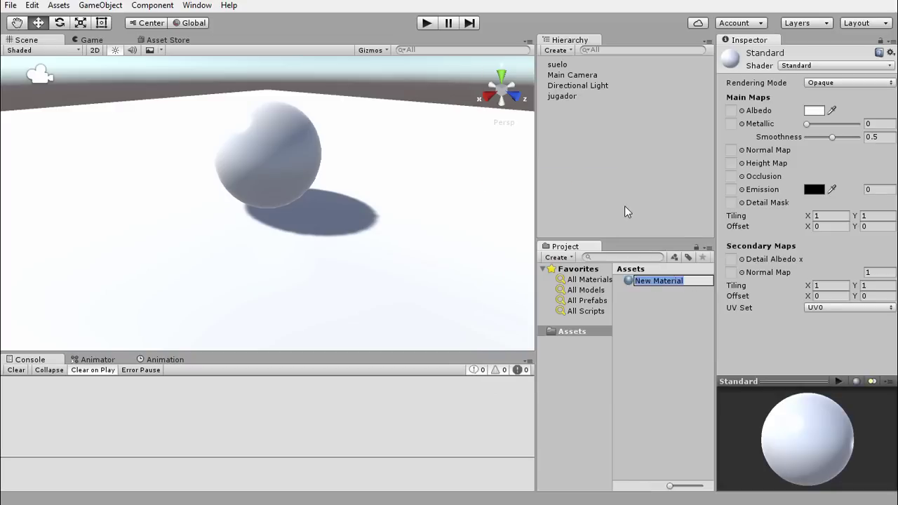
{"action": "type", "text": "suelo"}
{"action": "key", "text": "Return"}
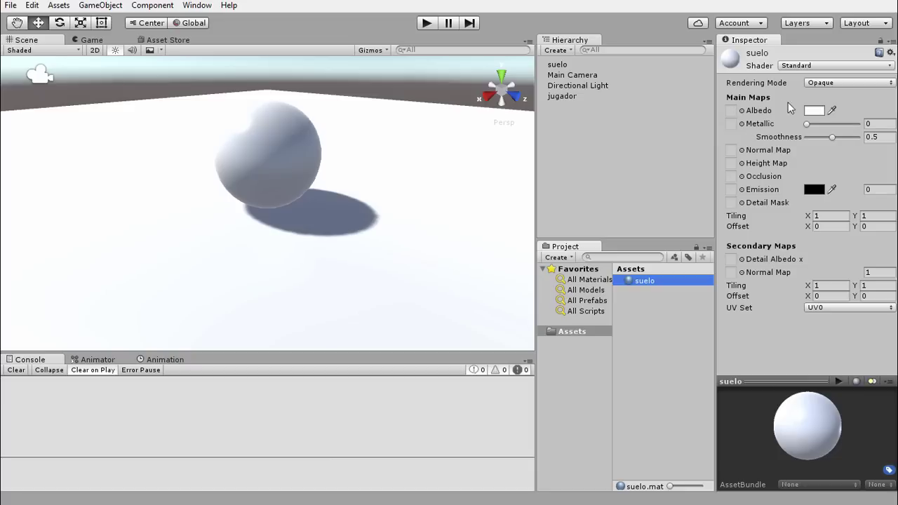
Set the suelo material's albedo to medium blue, hex 3C58DF (R 61, G 89, B 223)
{"action": "left_click", "coordinate": [812, 111]}
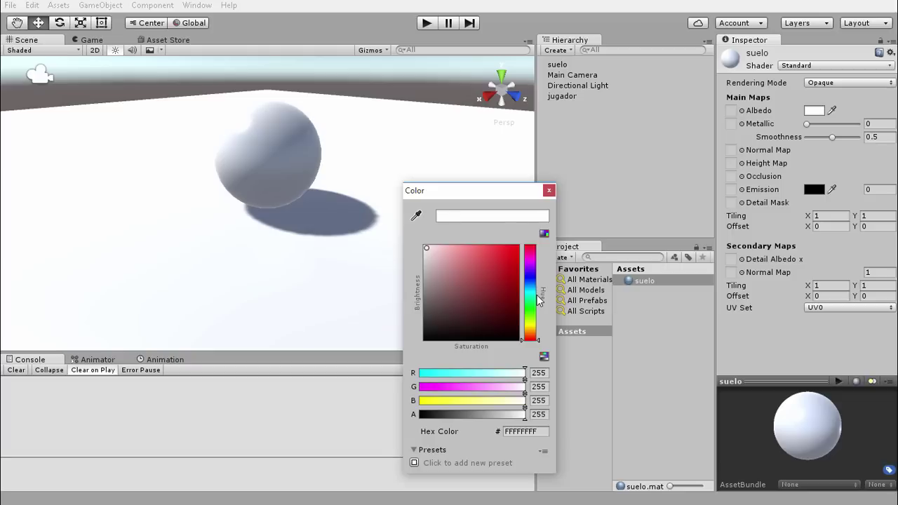
{"action": "left_click_drag", "start_coordinate": [536, 290], "coordinate": [533, 280]}
{"action": "left_click", "coordinate": [492, 259]}
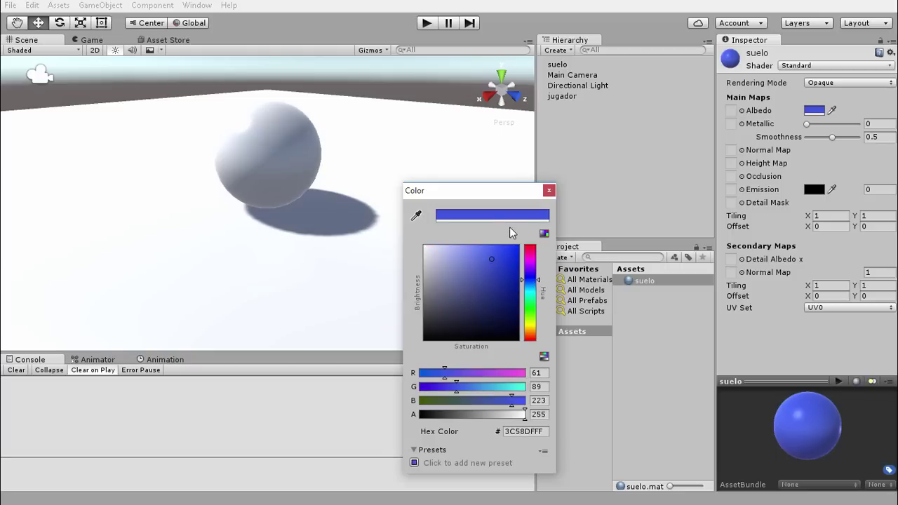
{"action": "left_click", "coordinate": [552, 193]}
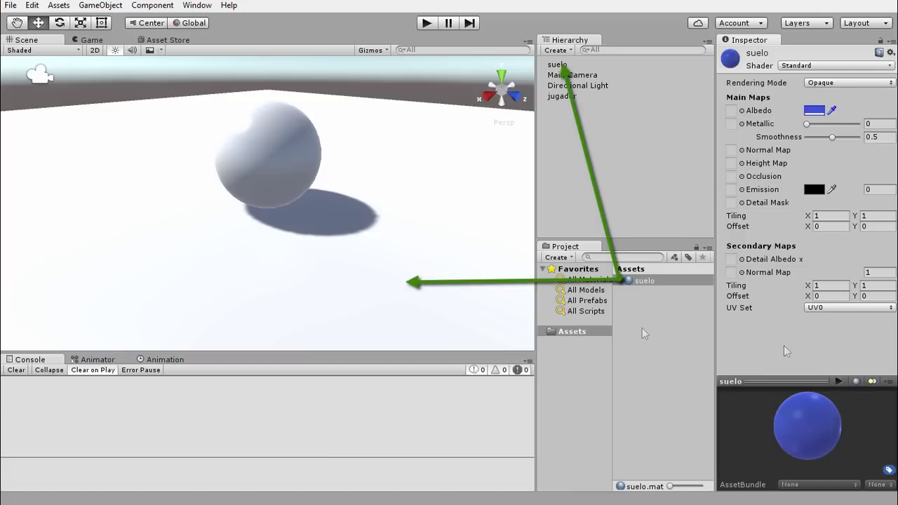
Drop the suelo material onto the floor plane so the floor shows blue
{"action": "left_click_drag", "start_coordinate": [796, 406], "coordinate": [817, 413]}
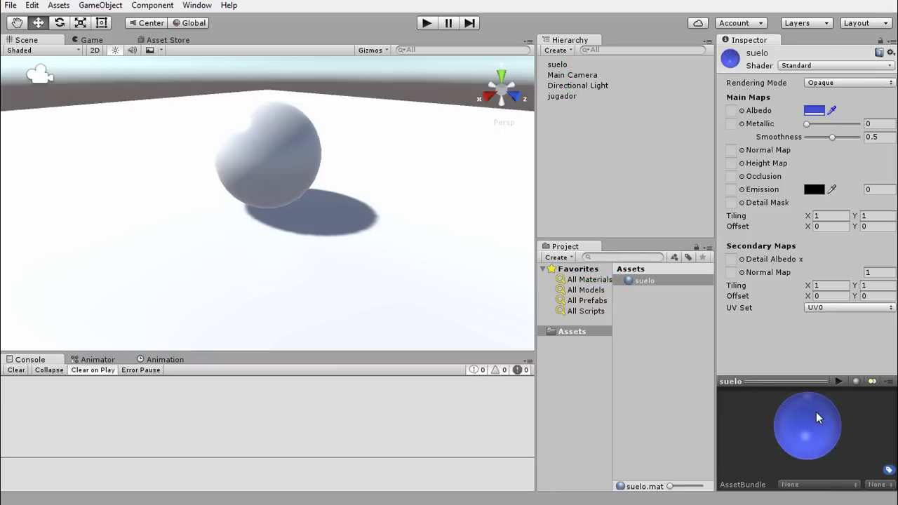
{"action": "mouse_move", "coordinate": [738, 64]}
{"action": "left_mouse_down"}
{"action": "mouse_move", "coordinate": [664, 295]}
{"action": "mouse_move", "coordinate": [488, 271]}
{"action": "left_mouse_up"}
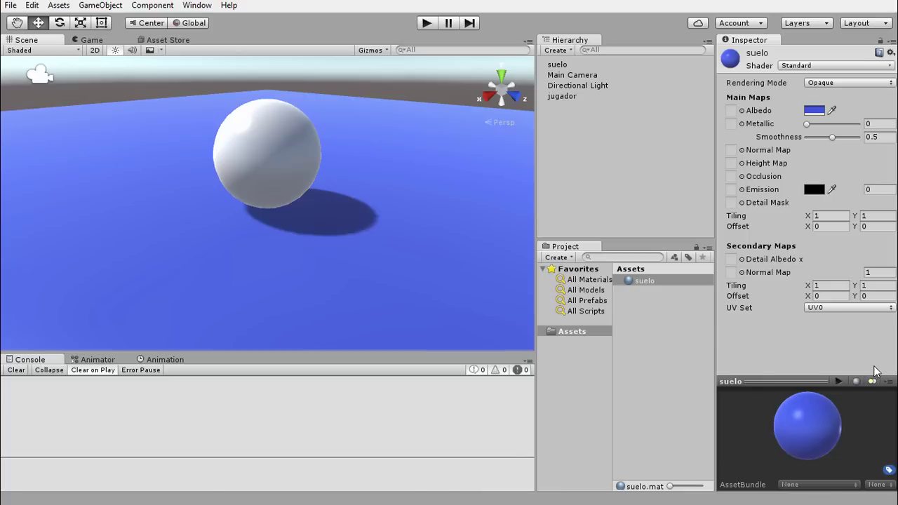
{"action": "left_click", "coordinate": [857, 381]}
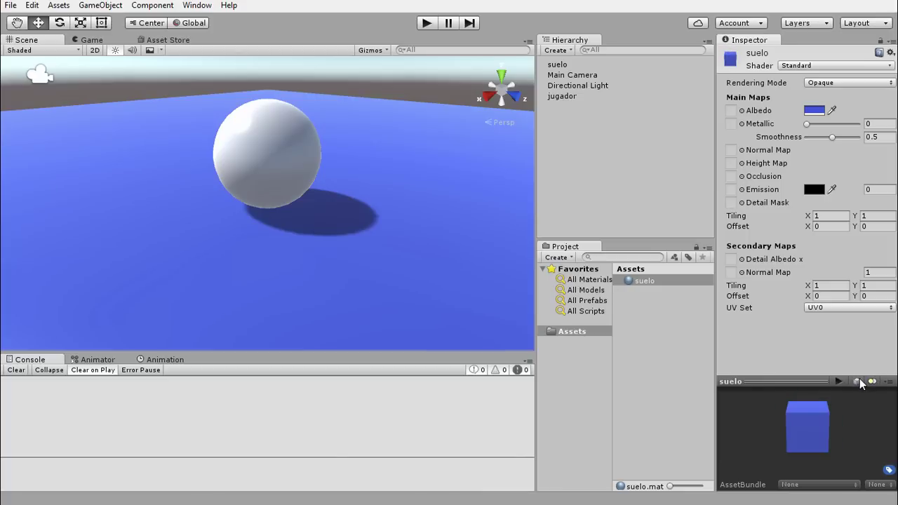
{"action": "left_click", "coordinate": [859, 379]}
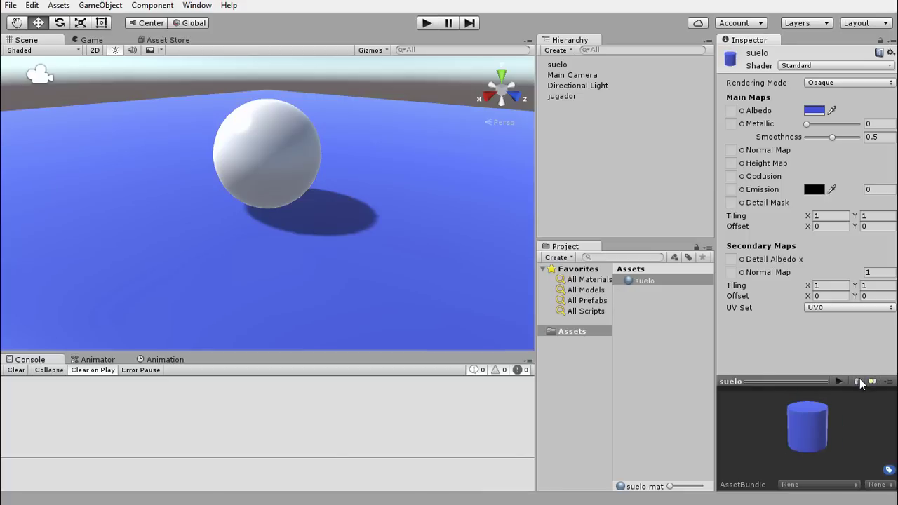
{"action": "left_click", "coordinate": [858, 381]}
{"action": "left_click", "coordinate": [859, 379]}
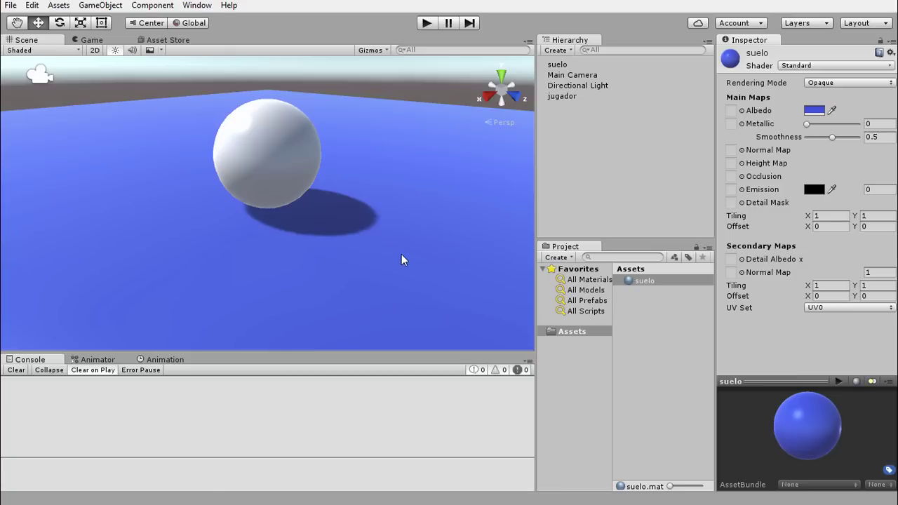
Change the Directional Light's Y rotation from -30 to 60 and frame it in the Scene view
{"action": "left_click", "coordinate": [569, 86]}
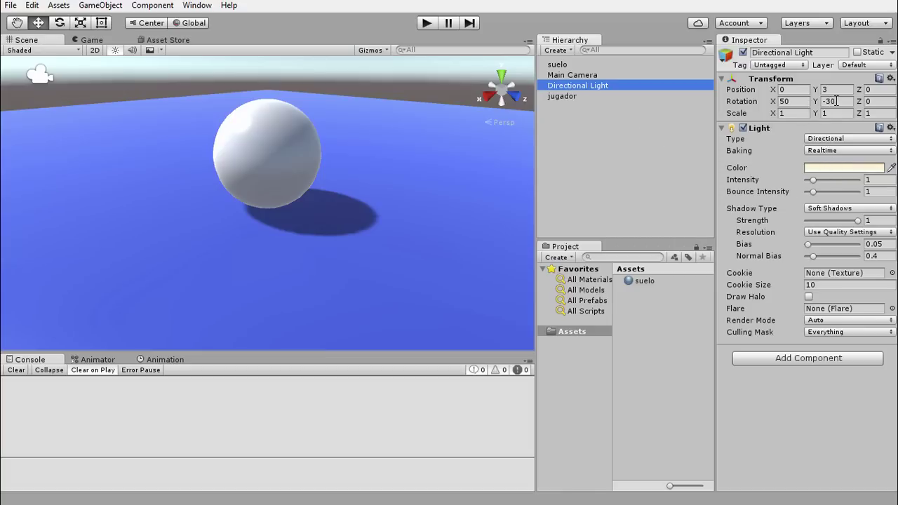
{"action": "left_click", "coordinate": [836, 101]}
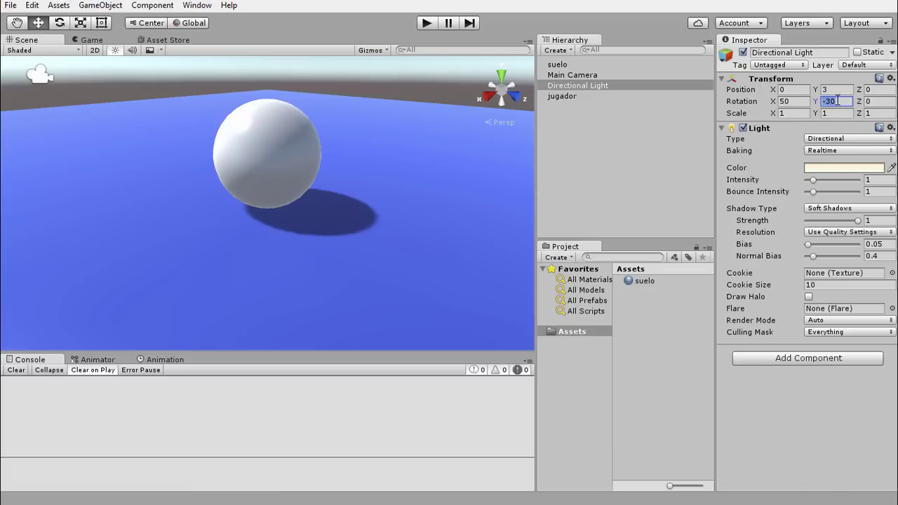
{"action": "type", "text": "60"}
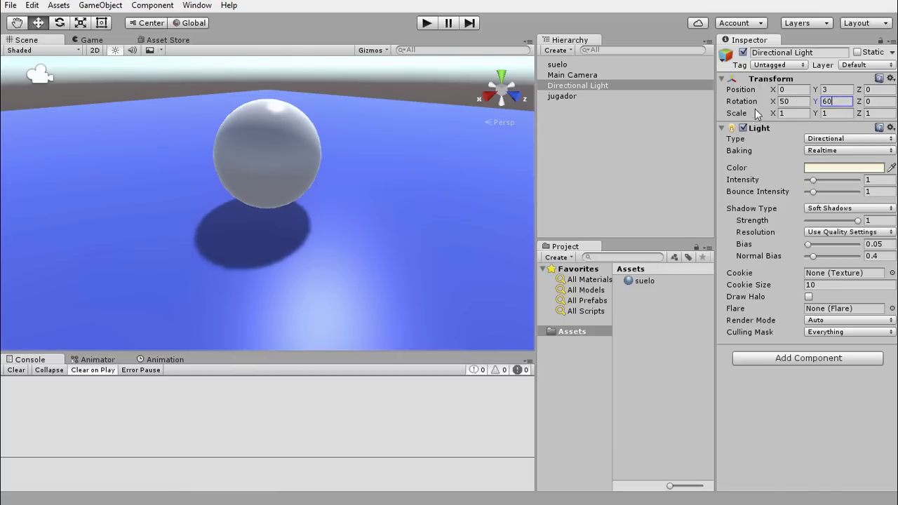
{"action": "double_click", "coordinate": [654, 87]}
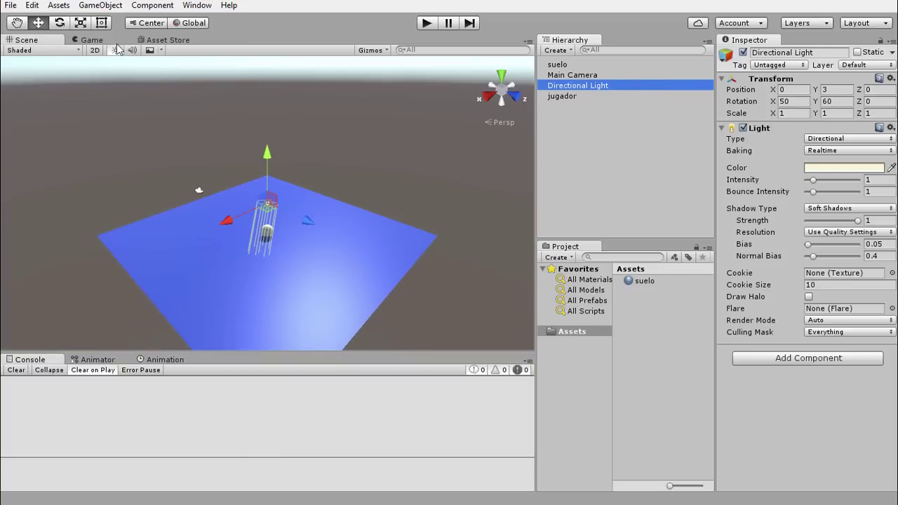
{"action": "left_click", "coordinate": [60, 23]}
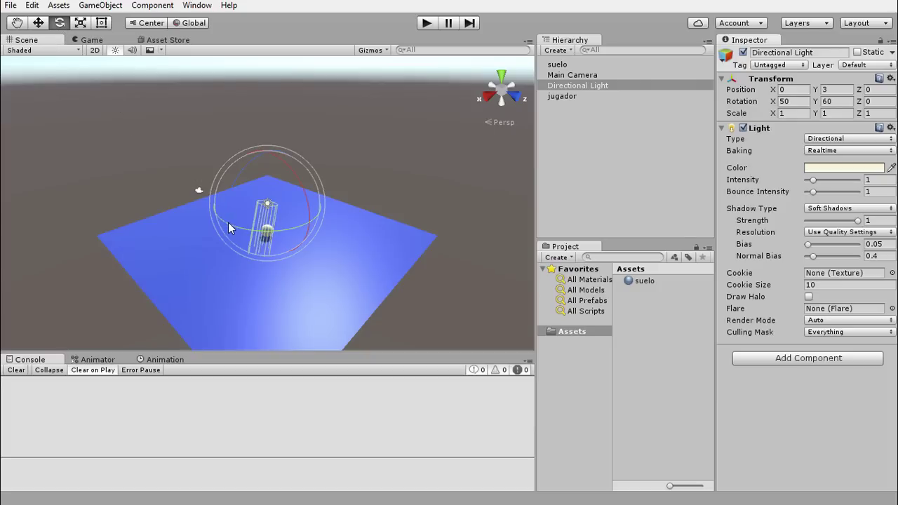
{"action": "mouse_move", "coordinate": [228, 222]}
{"action": "left_mouse_down"}
{"action": "mouse_move", "coordinate": [273, 233]}
{"action": "mouse_move", "coordinate": [257, 223]}
{"action": "mouse_move", "coordinate": [265, 229]}
{"action": "left_mouse_up"}
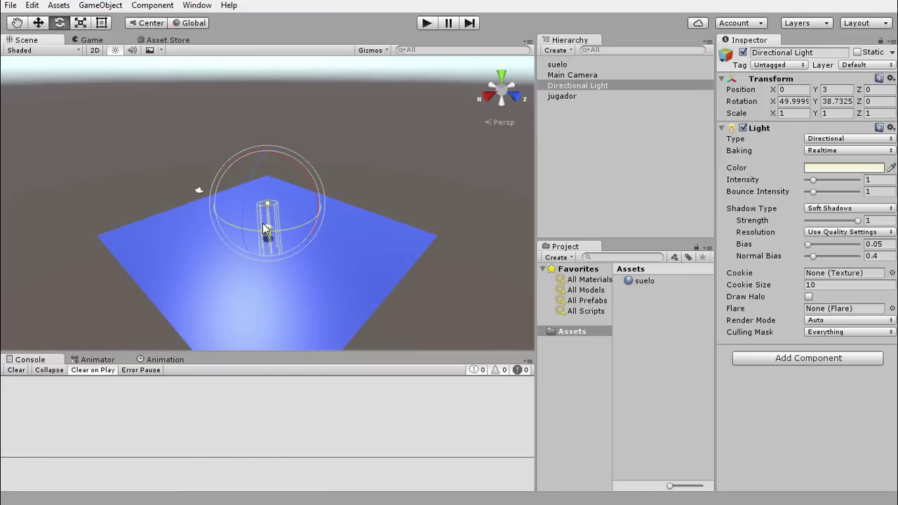
{"action": "key", "text": "ctrl+z"}
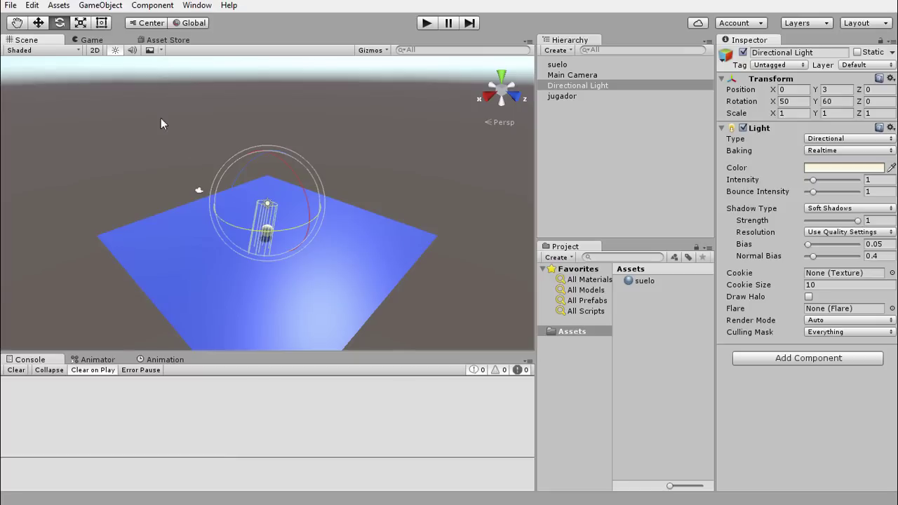
{"action": "left_click", "coordinate": [38, 22]}
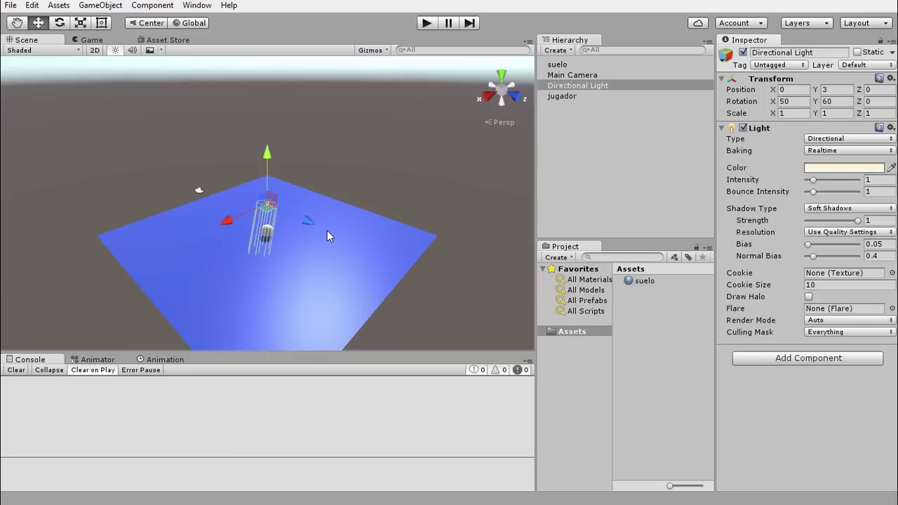
Create a folder named 'escenas' in Assets next to the suelo material
{"action": "left_click", "coordinate": [643, 322]}
{"action": "right_click", "coordinate": [643, 322]}
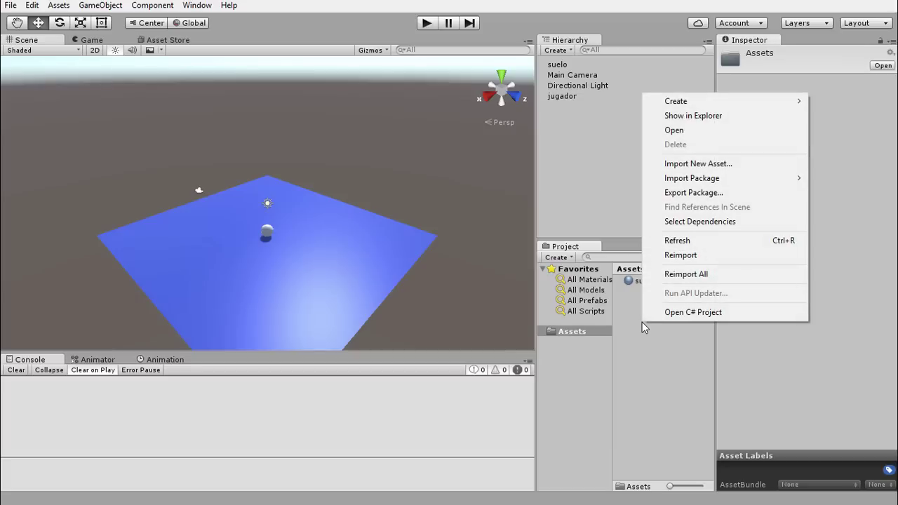
{"action": "mouse_move", "coordinate": [667, 103]}
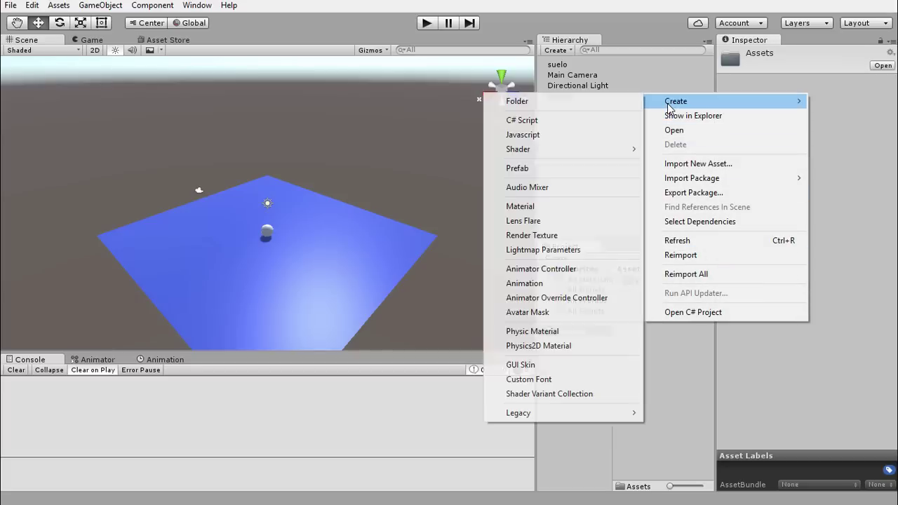
{"action": "left_click", "coordinate": [579, 100]}
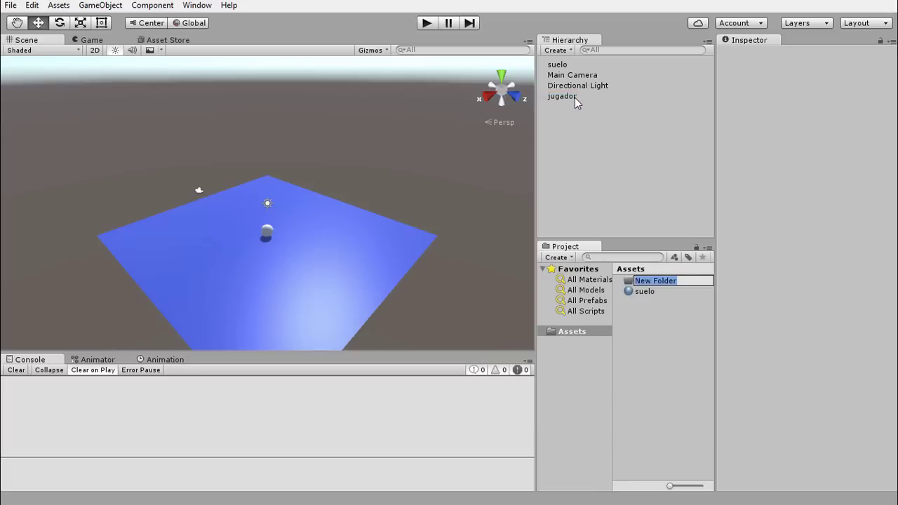
{"action": "type", "text": "escenas"}
{"action": "key", "text": "Return"}
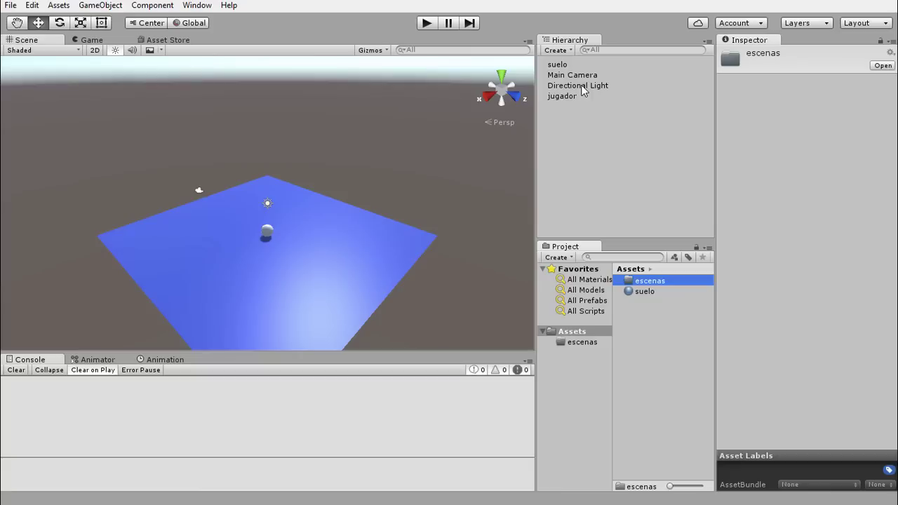
Create a 'materiales' folder in Assets and move the suelo material into it
{"action": "right_click", "coordinate": [647, 313]}
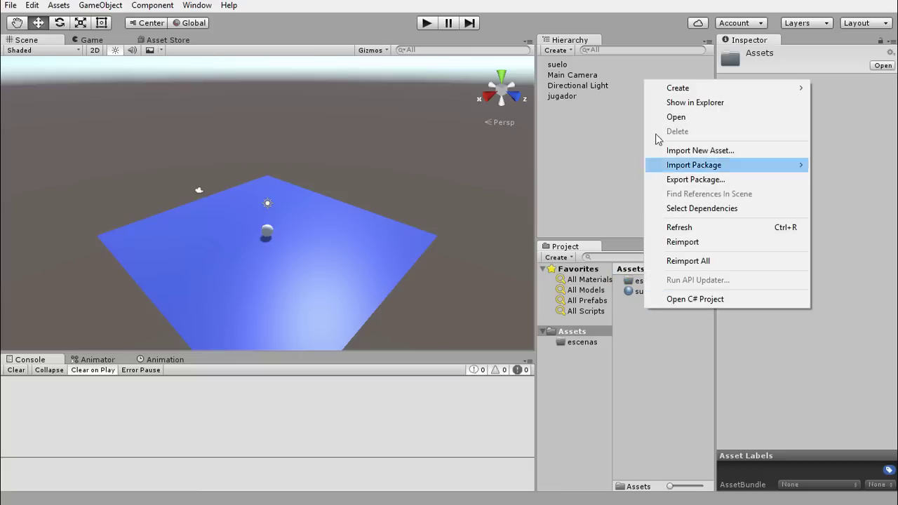
{"action": "mouse_move", "coordinate": [667, 90]}
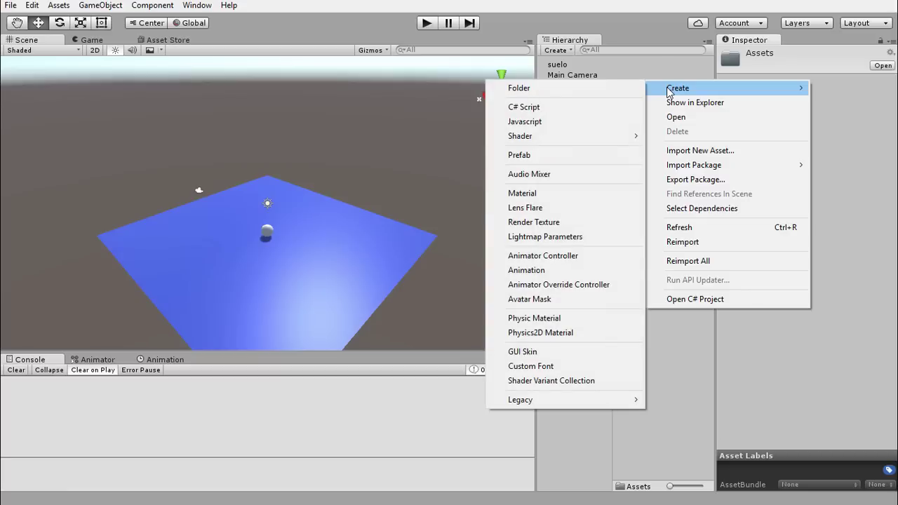
{"action": "left_click", "coordinate": [582, 95]}
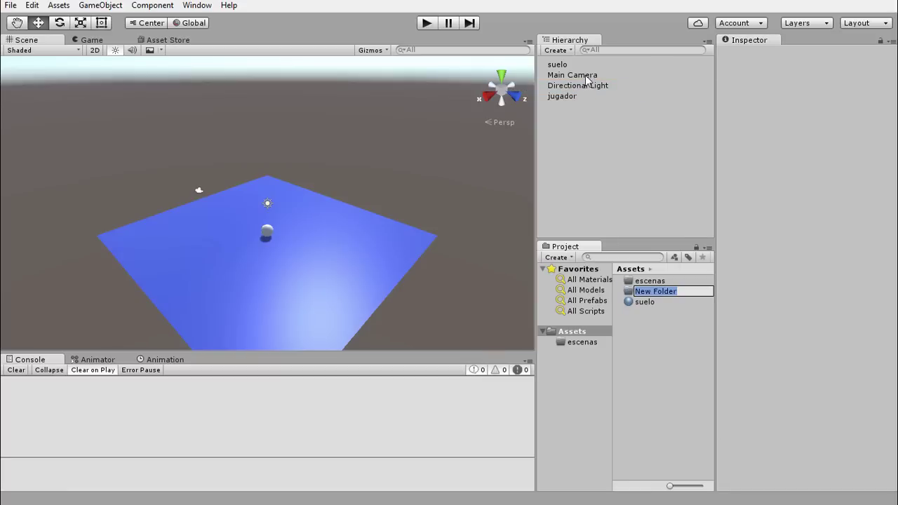
{"action": "type", "text": "materiales"}
{"action": "key", "text": "Return"}
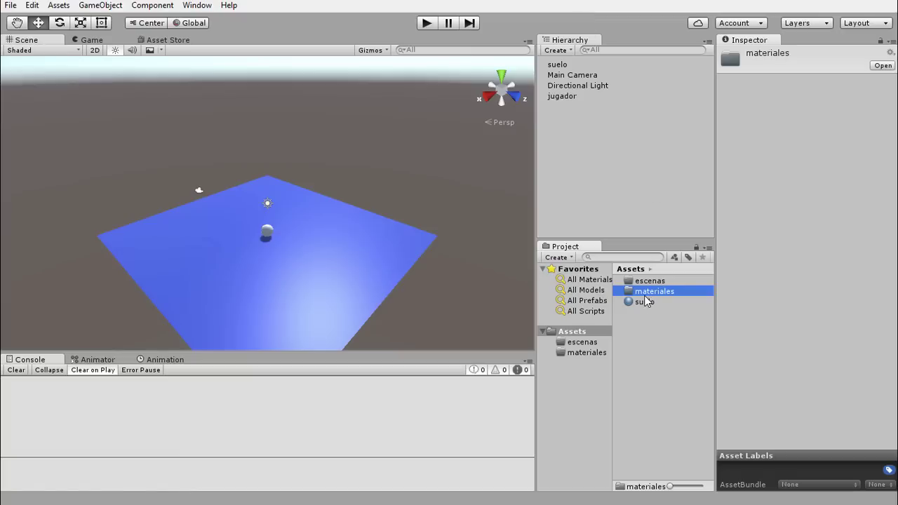
{"action": "left_click_drag", "start_coordinate": [640, 300], "coordinate": [640, 295]}
Save the current scene with Save Scene as, named 'minijuego', inside Assets/escenas
{"action": "left_click", "coordinate": [11, 6]}
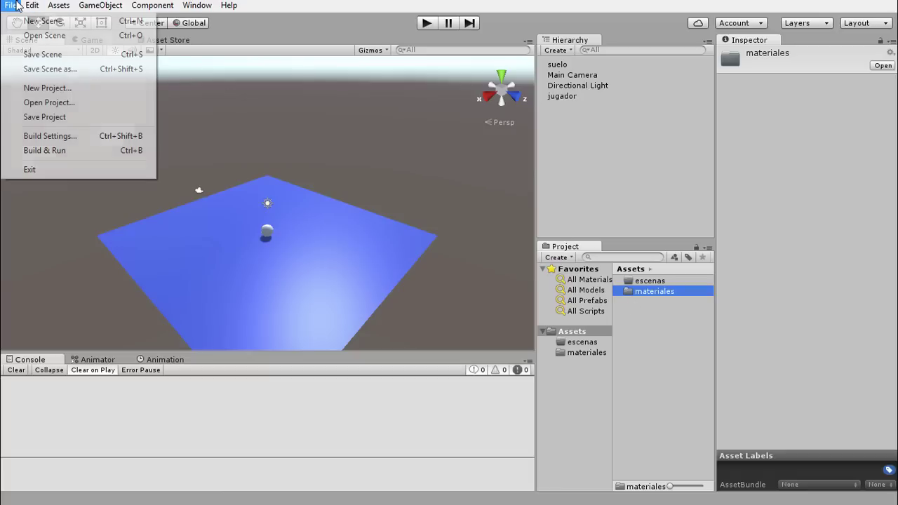
{"action": "left_click", "coordinate": [36, 64]}
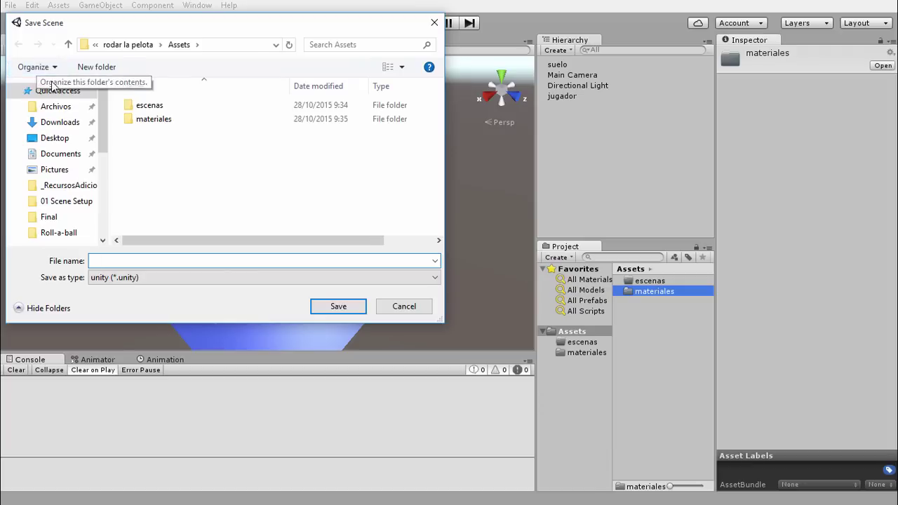
{"action": "left_click", "coordinate": [146, 110]}
{"action": "double_click", "coordinate": [146, 111]}
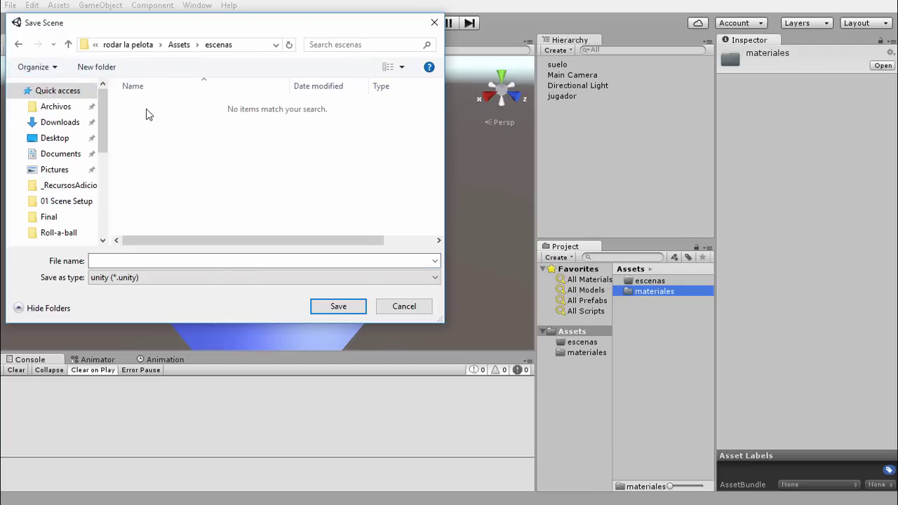
{"action": "left_click", "coordinate": [130, 261]}
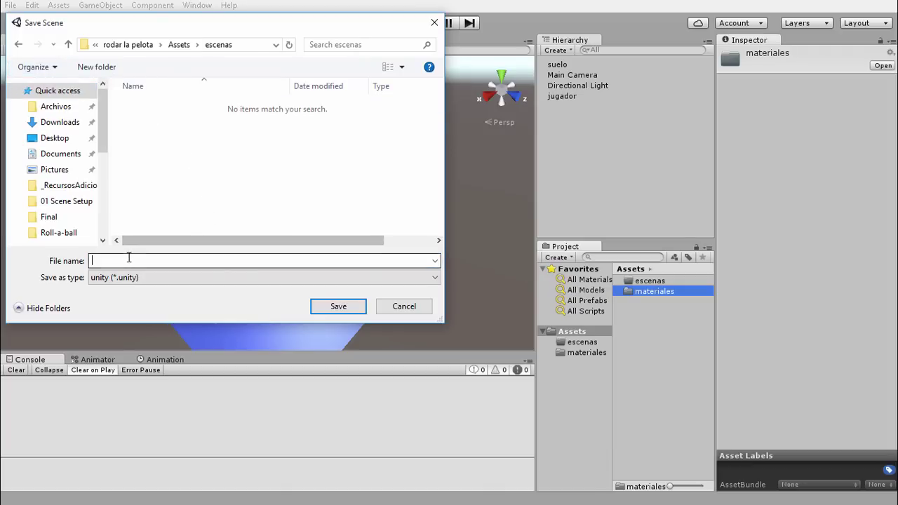
{"action": "type", "text": "prin"}
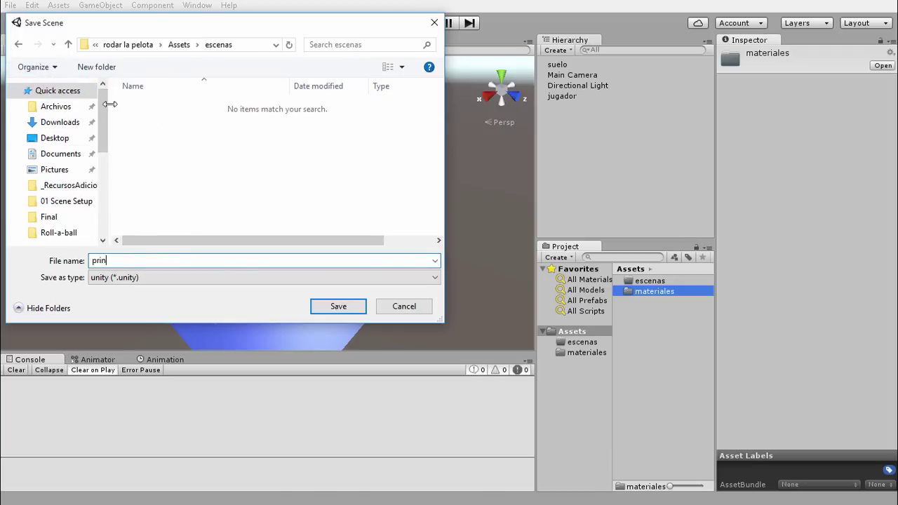
{"action": "type", "text": "cipal"}
{"action": "key", "text": "BackSpace"}
{"action": "key", "text": "BackSpace"}
{"action": "key", "text": "BackSpace"}
{"action": "key", "text": "BackSpace"}
{"action": "key", "text": "BackSpace"}
{"action": "key", "text": "BackSpace"}
{"action": "key", "text": "BackSpace"}
{"action": "key", "text": "BackSpace"}
{"action": "type", "text": "mi"}
{"action": "type", "text": "nijuego"}
{"action": "key", "text": "Return"}
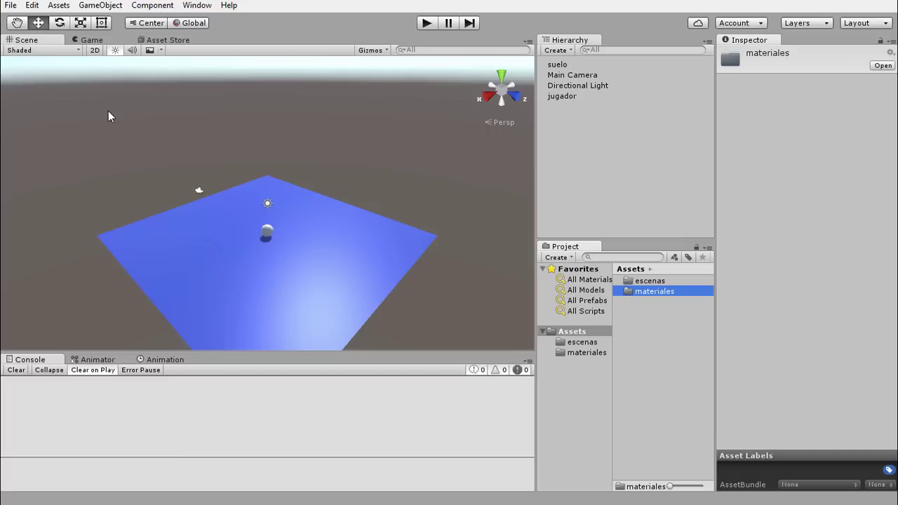